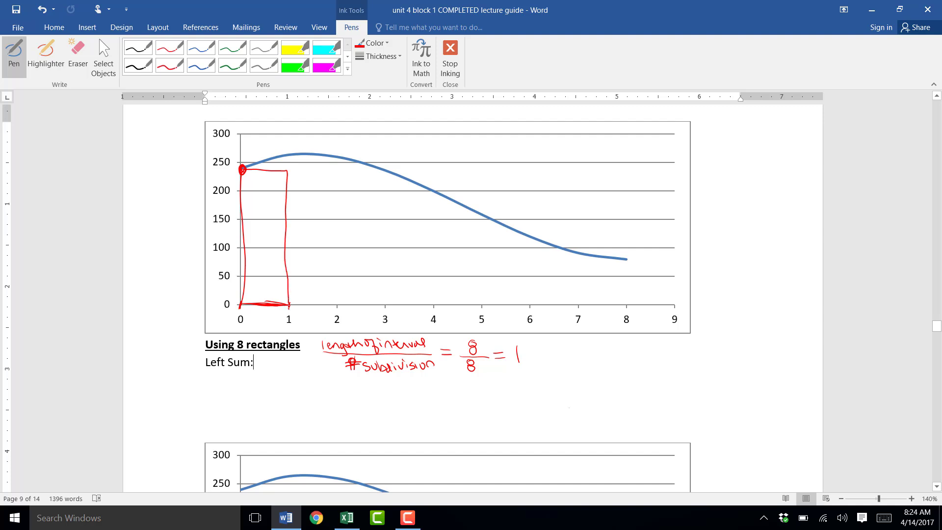
Draw the remaining seven left-sum rectangles in red ink on the upper chart, from x = 1 to x = 8, with dots marking their upper-left corners
{"action": "mouse_move", "coordinate": [287, 156]}
{"action": "left_mouse_down"}
{"action": "mouse_move", "coordinate": [331, 156]}
{"action": "mouse_move", "coordinate": [336, 307]}
{"action": "left_mouse_up"}
{"action": "mouse_move", "coordinate": [330, 156]}
{"action": "left_mouse_down"}
{"action": "mouse_move", "coordinate": [383, 159]}
{"action": "mouse_move", "coordinate": [384, 311]}
{"action": "left_mouse_up"}
{"action": "mouse_move", "coordinate": [385, 169]}
{"action": "left_mouse_down"}
{"action": "mouse_move", "coordinate": [438, 177]}
{"action": "mouse_move", "coordinate": [434, 308]}
{"action": "left_mouse_up"}
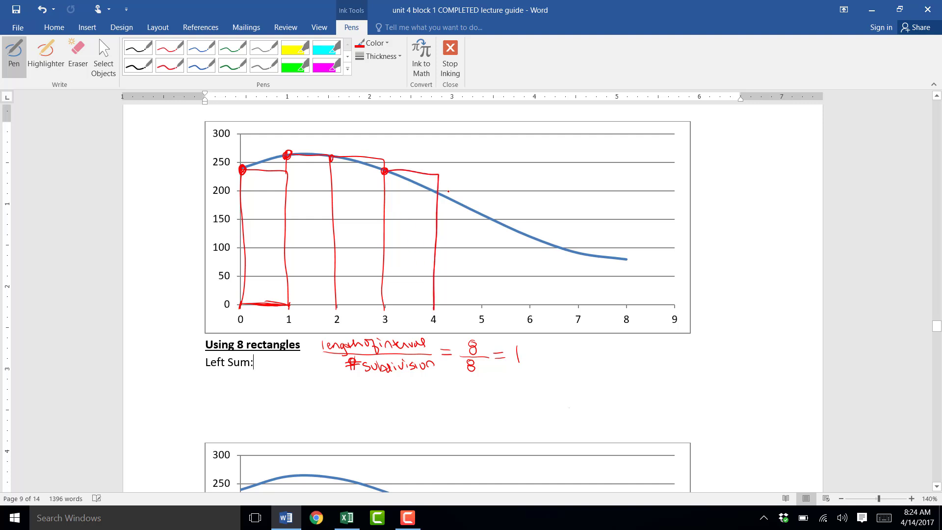
{"action": "mouse_move", "coordinate": [442, 192]}
{"action": "left_mouse_down"}
{"action": "mouse_move", "coordinate": [438, 202]}
{"action": "mouse_move", "coordinate": [483, 195]}
{"action": "mouse_move", "coordinate": [485, 311]}
{"action": "left_mouse_up"}
{"action": "left_click_drag", "start_coordinate": [490, 218], "coordinate": [490, 219]}
{"action": "mouse_move", "coordinate": [490, 219]}
{"action": "left_mouse_down"}
{"action": "mouse_move", "coordinate": [528, 219]}
{"action": "mouse_move", "coordinate": [527, 312]}
{"action": "left_mouse_up"}
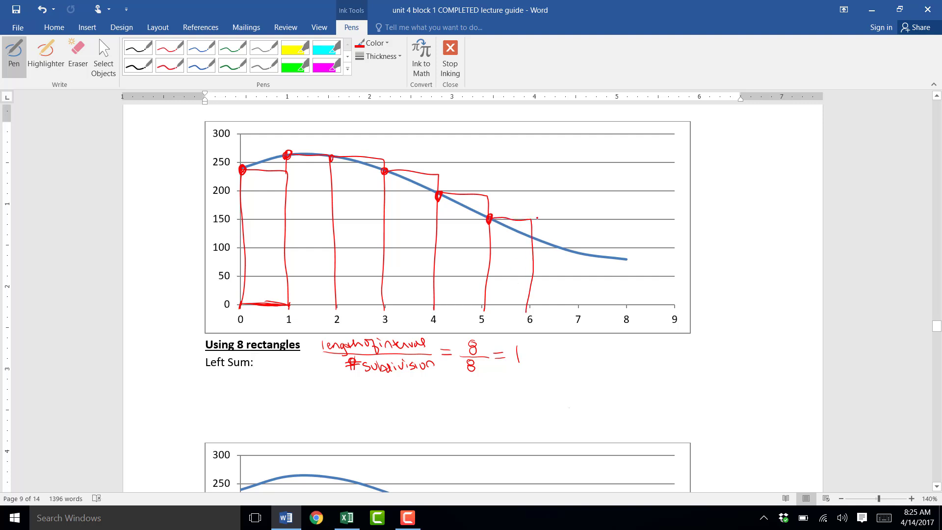
{"action": "mouse_move", "coordinate": [533, 236]}
{"action": "left_mouse_down"}
{"action": "mouse_move", "coordinate": [531, 243]}
{"action": "mouse_move", "coordinate": [574, 235]}
{"action": "mouse_move", "coordinate": [579, 312]}
{"action": "left_mouse_up"}
{"action": "mouse_move", "coordinate": [585, 252]}
{"action": "left_mouse_down"}
{"action": "mouse_move", "coordinate": [632, 251]}
{"action": "mouse_move", "coordinate": [624, 312]}
{"action": "left_mouse_up"}
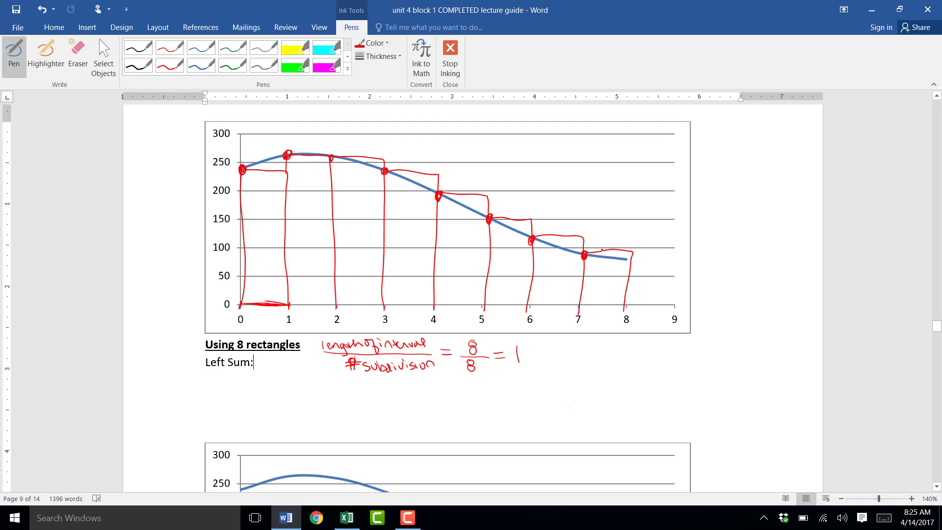
Handwrite the height labels f '(7) at the last and f '(0) at the first left-sum rectangle, each with an arrow
{"action": "mouse_move", "coordinate": [601, 226]}
{"action": "left_mouse_down"}
{"action": "mouse_move", "coordinate": [593, 244]}
{"action": "mouse_move", "coordinate": [616, 221]}
{"action": "mouse_move", "coordinate": [631, 230]}
{"action": "left_mouse_up"}
{"action": "left_click_drag", "start_coordinate": [261, 139], "coordinate": [253, 159]}
{"action": "left_click_drag", "start_coordinate": [252, 152], "coordinate": [259, 158]}
{"action": "left_click_drag", "start_coordinate": [269, 138], "coordinate": [264, 148]}
{"action": "left_click_drag", "start_coordinate": [263, 144], "coordinate": [270, 142]}
{"action": "left_click_drag", "start_coordinate": [273, 131], "coordinate": [273, 136]}
{"action": "left_click_drag", "start_coordinate": [277, 130], "coordinate": [277, 143]}
{"action": "left_click_drag", "start_coordinate": [282, 131], "coordinate": [290, 144]}
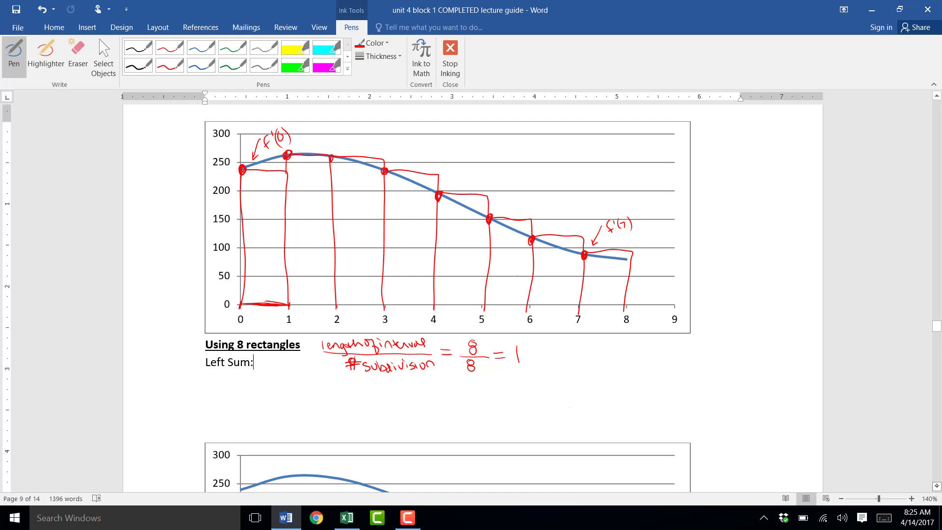
On the Right Sum chart, draw the first rectangle from x = 0 to 1 at its right-endpoint height and label it f '(1)
{"action": "scroll", "coordinate": [937, 486], "scroll_direction": "down", "scroll_amount": 5}
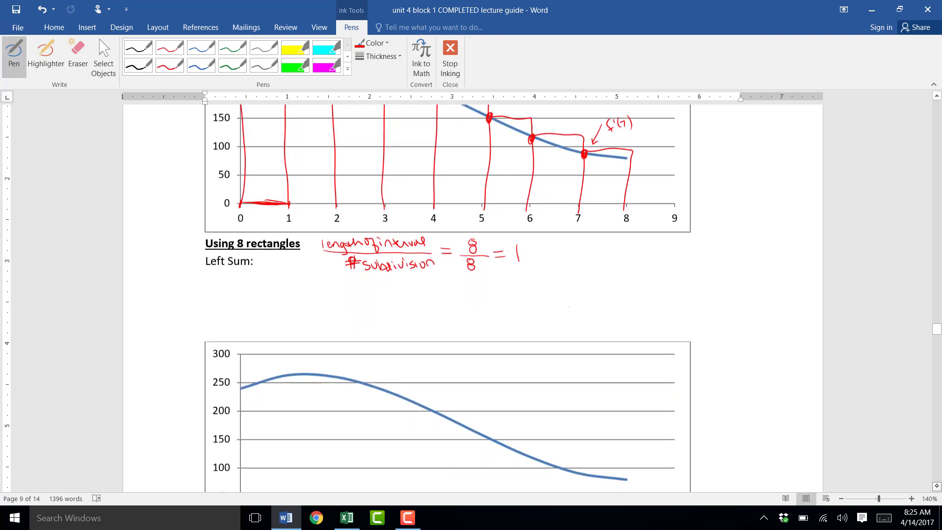
{"action": "scroll", "coordinate": [937, 486], "scroll_direction": "down", "scroll_amount": 3}
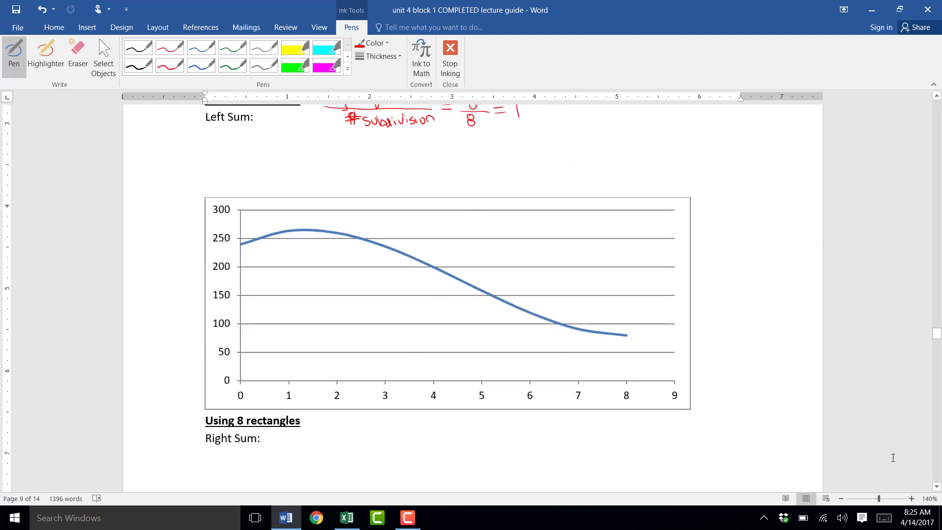
{"action": "left_click_drag", "start_coordinate": [241, 382], "coordinate": [291, 382]}
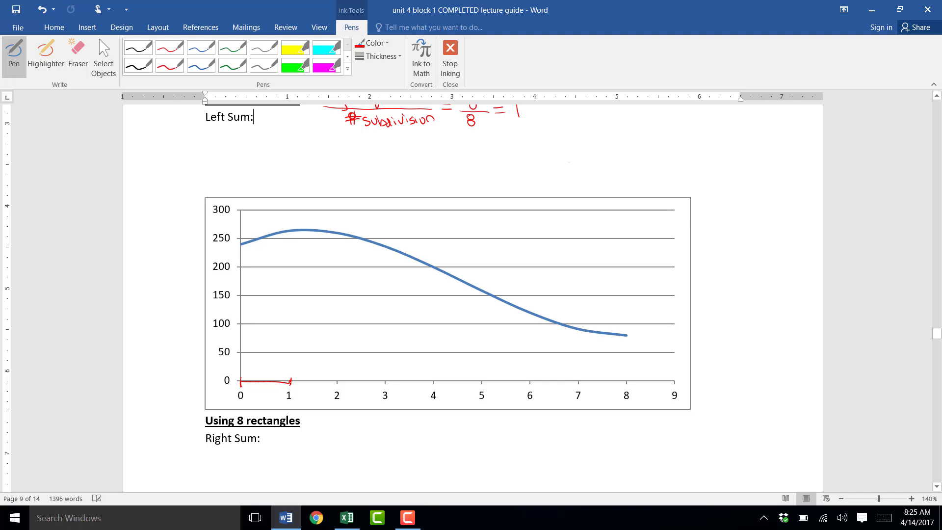
{"action": "mouse_move", "coordinate": [290, 383]}
{"action": "left_mouse_down"}
{"action": "mouse_move", "coordinate": [296, 229]}
{"action": "mouse_move", "coordinate": [266, 227]}
{"action": "mouse_move", "coordinate": [239, 229]}
{"action": "mouse_move", "coordinate": [241, 384]}
{"action": "left_mouse_up"}
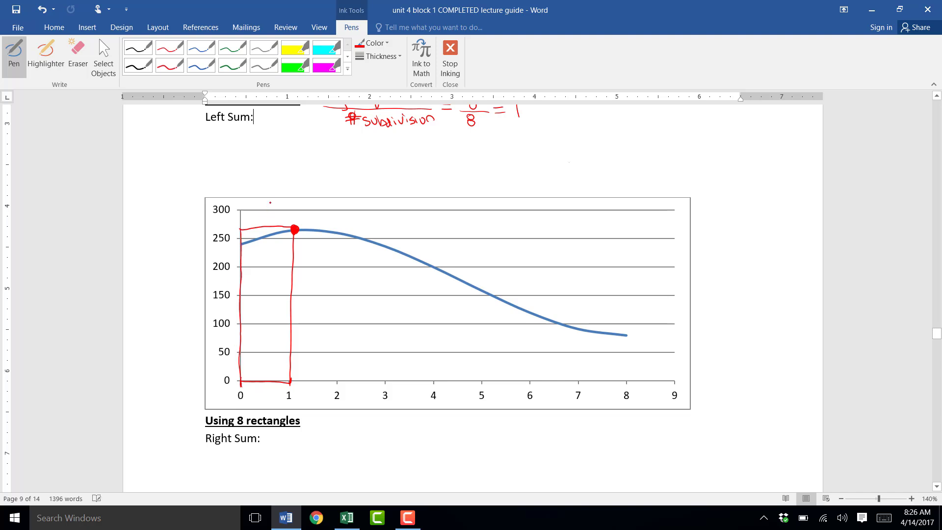
{"action": "mouse_move", "coordinate": [277, 197]}
{"action": "left_mouse_down"}
{"action": "mouse_move", "coordinate": [260, 216]}
{"action": "mouse_move", "coordinate": [282, 210]}
{"action": "mouse_move", "coordinate": [287, 186]}
{"action": "mouse_move", "coordinate": [290, 200]}
{"action": "mouse_move", "coordinate": [301, 199]}
{"action": "left_mouse_up"}
{"action": "left_click", "coordinate": [310, 220]}
Draw the remaining seven right-sum rectangles from x = 1 to x = 8 and label the last one f '(8)
{"action": "mouse_move", "coordinate": [337, 362]}
{"action": "left_mouse_down"}
{"action": "mouse_move", "coordinate": [333, 228]}
{"action": "mouse_move", "coordinate": [296, 228]}
{"action": "left_mouse_up"}
{"action": "mouse_move", "coordinate": [384, 382]}
{"action": "left_mouse_down"}
{"action": "mouse_move", "coordinate": [382, 244]}
{"action": "mouse_move", "coordinate": [339, 243]}
{"action": "left_mouse_up"}
{"action": "mouse_move", "coordinate": [433, 382]}
{"action": "left_mouse_down"}
{"action": "mouse_move", "coordinate": [427, 259]}
{"action": "mouse_move", "coordinate": [378, 256]}
{"action": "left_mouse_up"}
{"action": "mouse_move", "coordinate": [481, 382]}
{"action": "left_mouse_down"}
{"action": "mouse_move", "coordinate": [474, 284]}
{"action": "mouse_move", "coordinate": [430, 285]}
{"action": "left_mouse_up"}
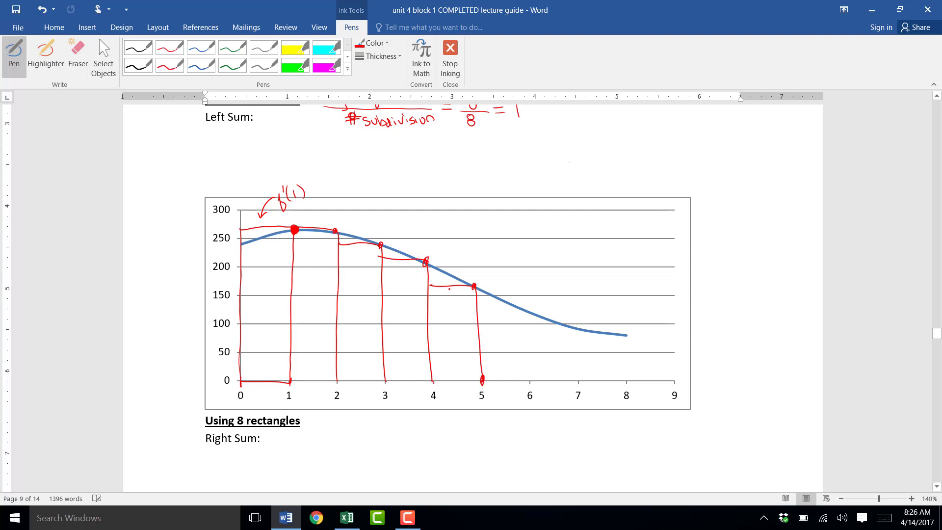
{"action": "left_click", "coordinate": [520, 303]}
{"action": "mouse_move", "coordinate": [530, 382]}
{"action": "left_mouse_down"}
{"action": "mouse_move", "coordinate": [522, 310]}
{"action": "mouse_move", "coordinate": [476, 301]}
{"action": "left_mouse_up"}
{"action": "left_click", "coordinate": [575, 365]}
{"action": "mouse_move", "coordinate": [579, 384]}
{"action": "left_mouse_down"}
{"action": "mouse_move", "coordinate": [571, 328]}
{"action": "mouse_move", "coordinate": [526, 330]}
{"action": "left_mouse_up"}
{"action": "left_click", "coordinate": [627, 381]}
{"action": "left_click", "coordinate": [627, 380]}
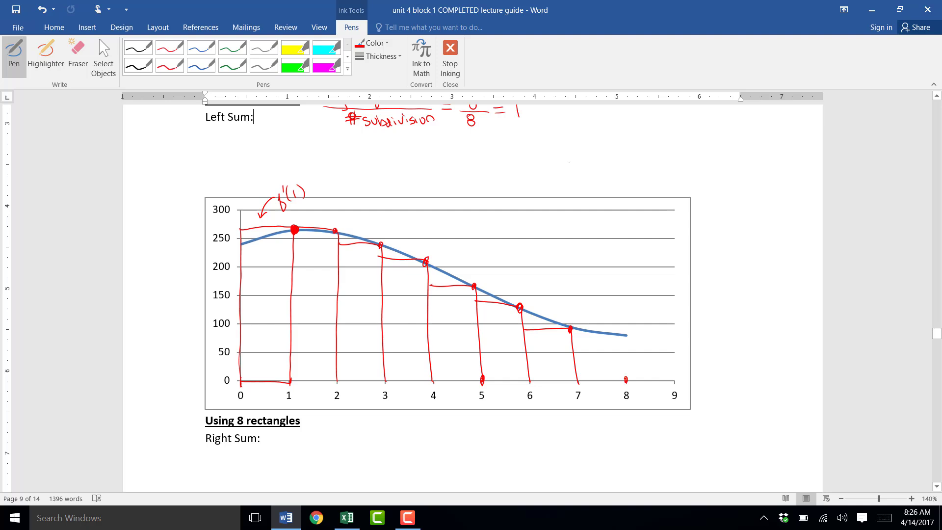
{"action": "mouse_move", "coordinate": [626, 381]}
{"action": "left_mouse_down"}
{"action": "mouse_move", "coordinate": [623, 335]}
{"action": "mouse_move", "coordinate": [573, 334]}
{"action": "left_mouse_up"}
{"action": "mouse_move", "coordinate": [611, 296]}
{"action": "left_mouse_down"}
{"action": "mouse_move", "coordinate": [596, 324]}
{"action": "mouse_move", "coordinate": [617, 315]}
{"action": "left_mouse_up"}
{"action": "mouse_move", "coordinate": [621, 291]}
{"action": "left_mouse_down"}
{"action": "mouse_move", "coordinate": [634, 310]}
{"action": "mouse_move", "coordinate": [637, 293]}
{"action": "mouse_move", "coordinate": [646, 311]}
{"action": "left_mouse_up"}
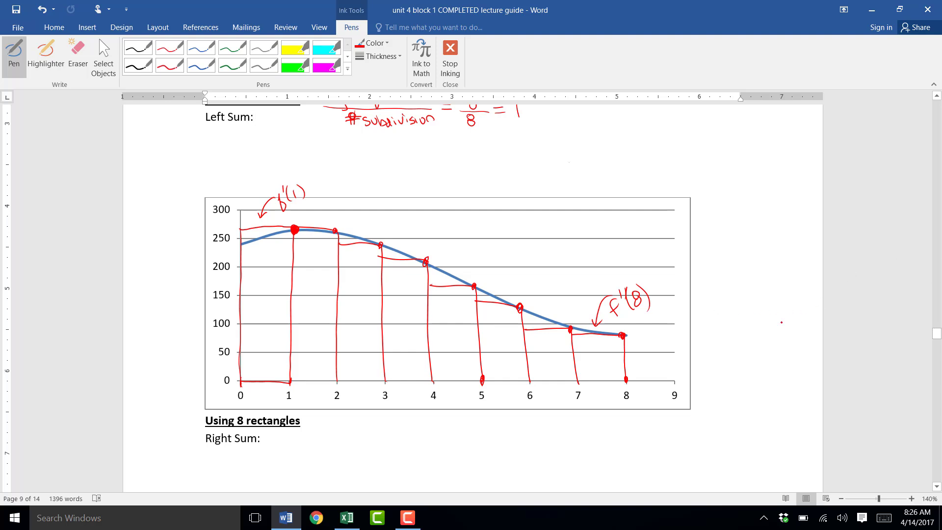
Switch to the Excel workbook Book1 and clear the old contents of A3:H10 and the area in C2
{"action": "mouse_move", "coordinate": [347, 519]}
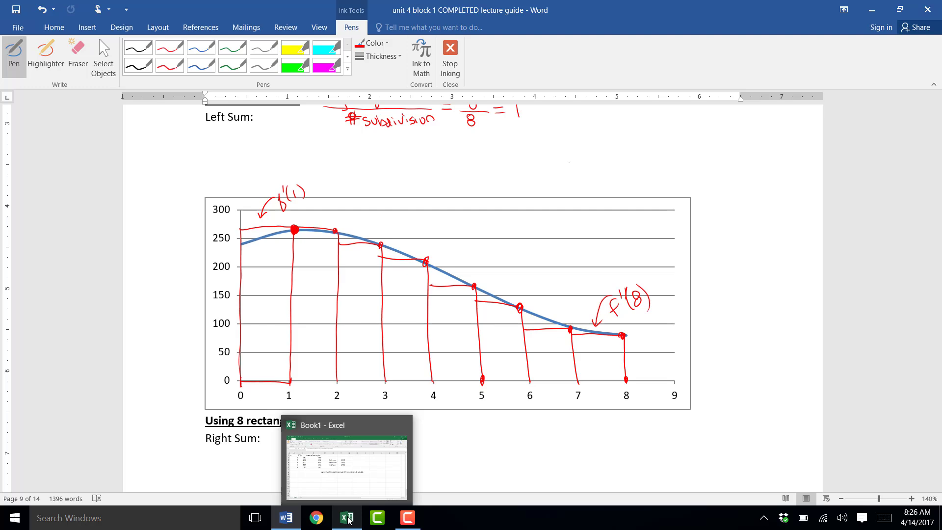
{"action": "left_click", "coordinate": [347, 519]}
{"action": "left_click", "coordinate": [229, 363]}
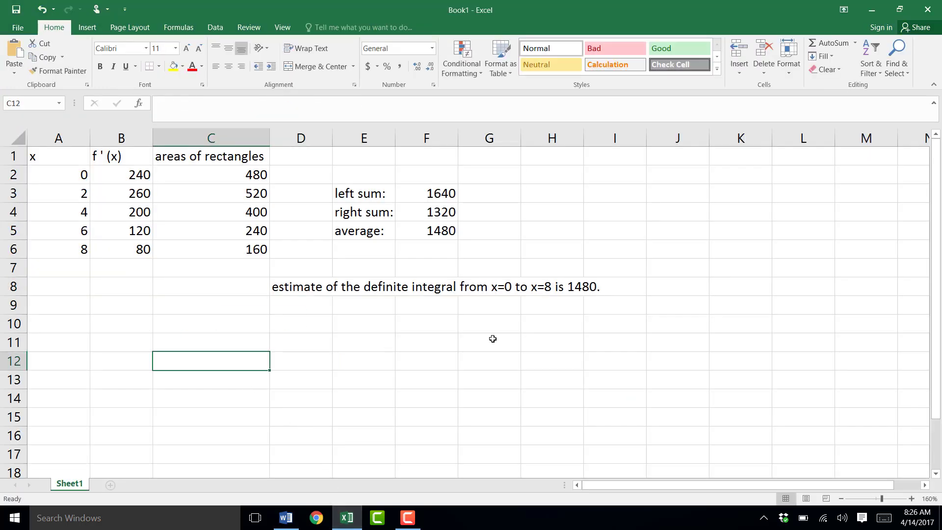
{"action": "left_click_drag", "start_coordinate": [571, 329], "coordinate": [42, 187]}
{"action": "key", "text": "Delete"}
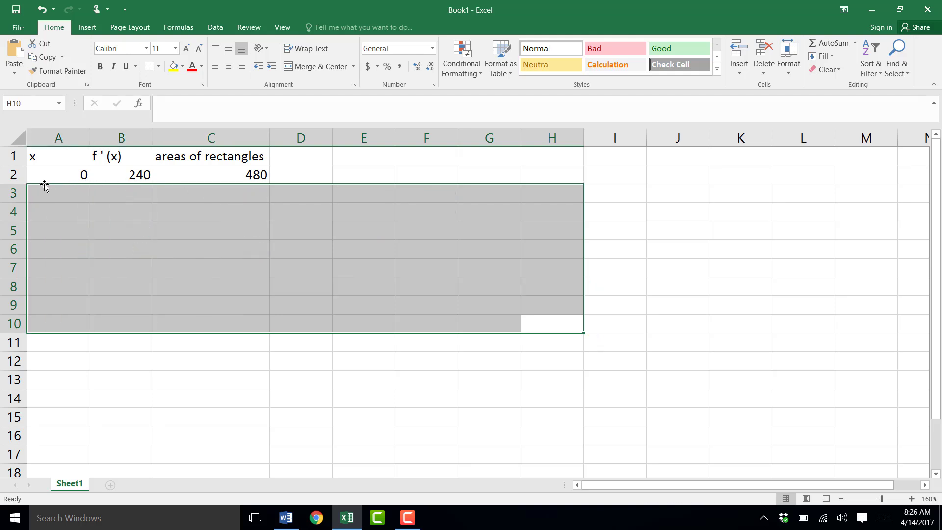
{"action": "left_click", "coordinate": [202, 169]}
{"action": "key", "text": "Delete"}
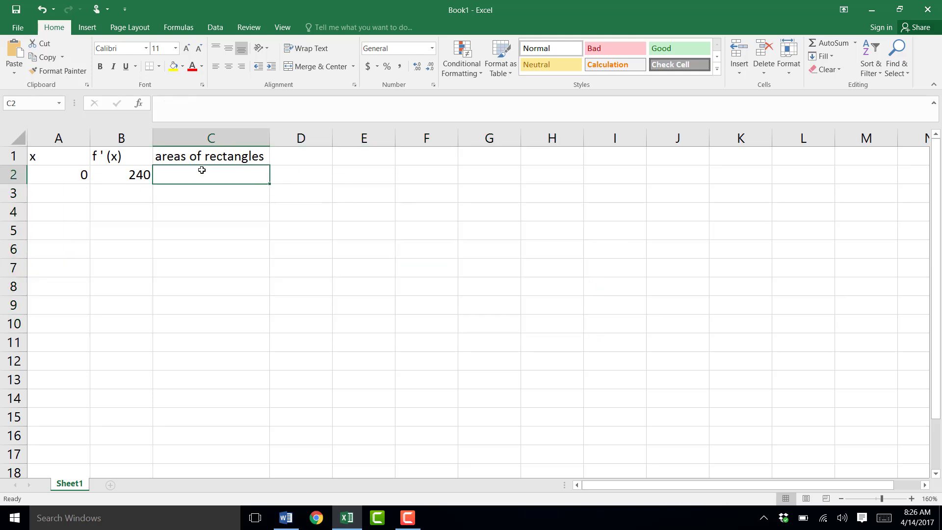
Enter the x values 1 through 8 in A3:A10 and fill the f ' (x) formula from B2 down to B10
{"action": "left_click", "coordinate": [60, 175]}
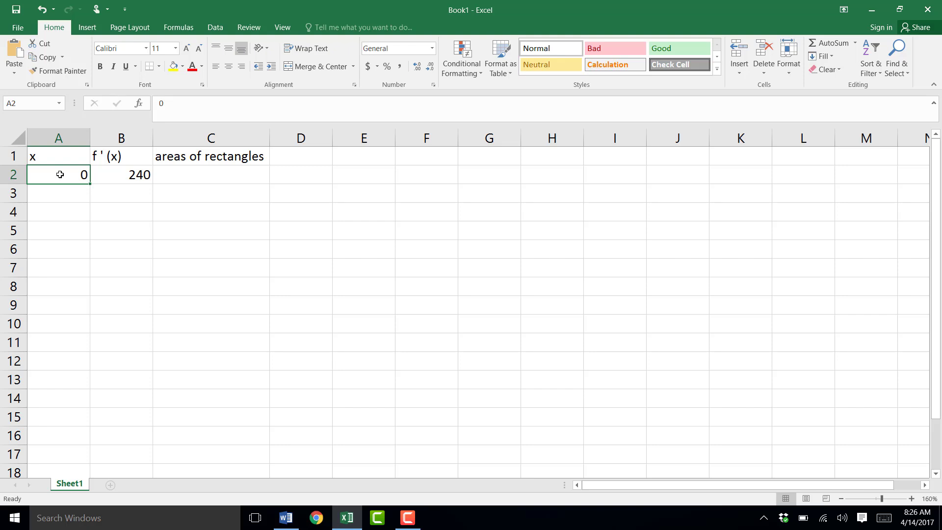
{"action": "left_click", "coordinate": [112, 179]}
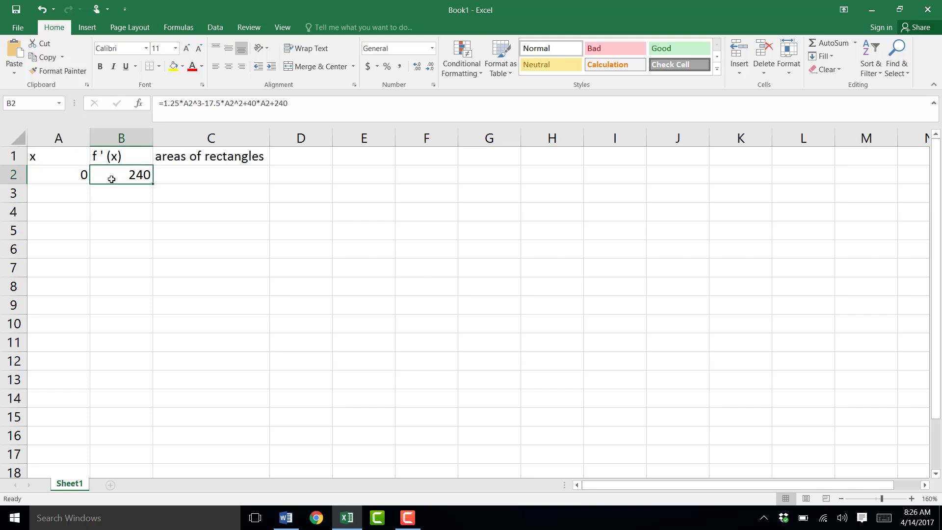
{"action": "double_click", "coordinate": [112, 179]}
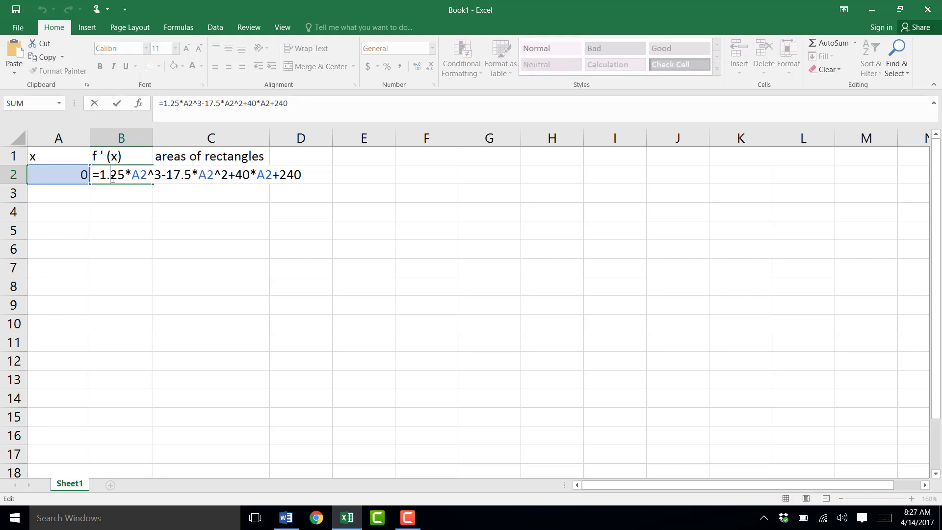
{"action": "key", "text": "Return"}
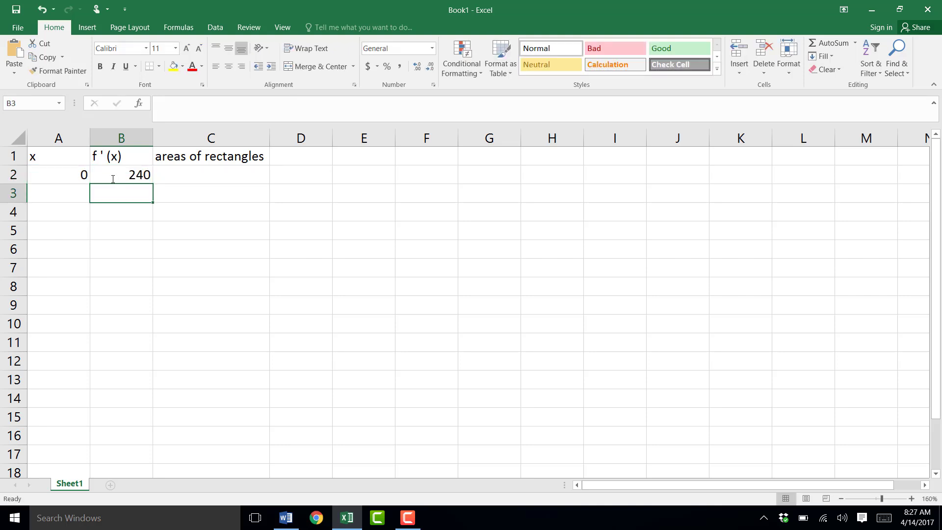
{"action": "left_click", "coordinate": [79, 190]}
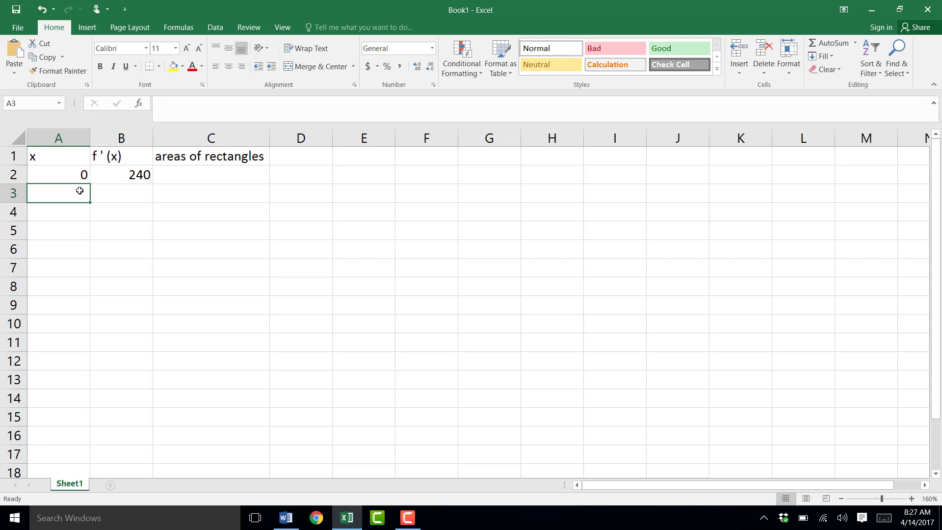
{"action": "type", "text": "1 2 3 4 5 6 7 8"}
{"action": "key", "text": "Return"}
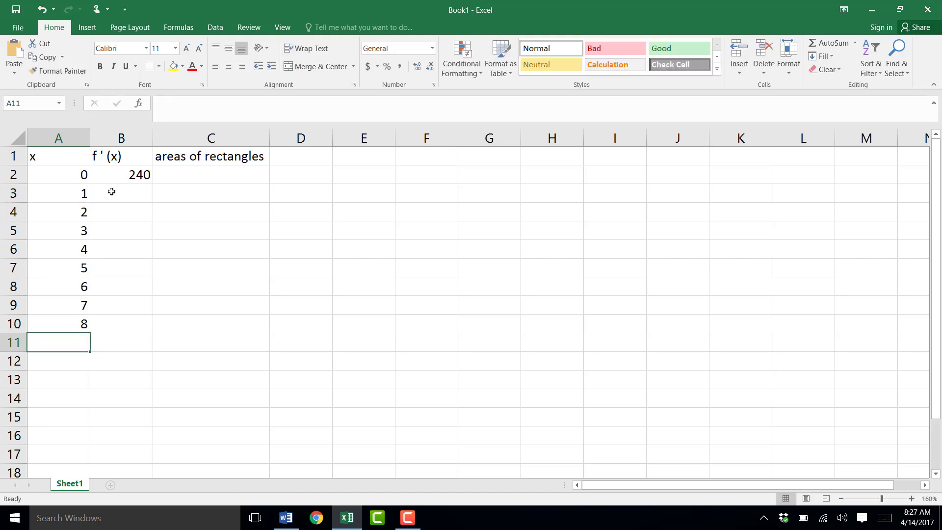
{"action": "left_click", "coordinate": [134, 178]}
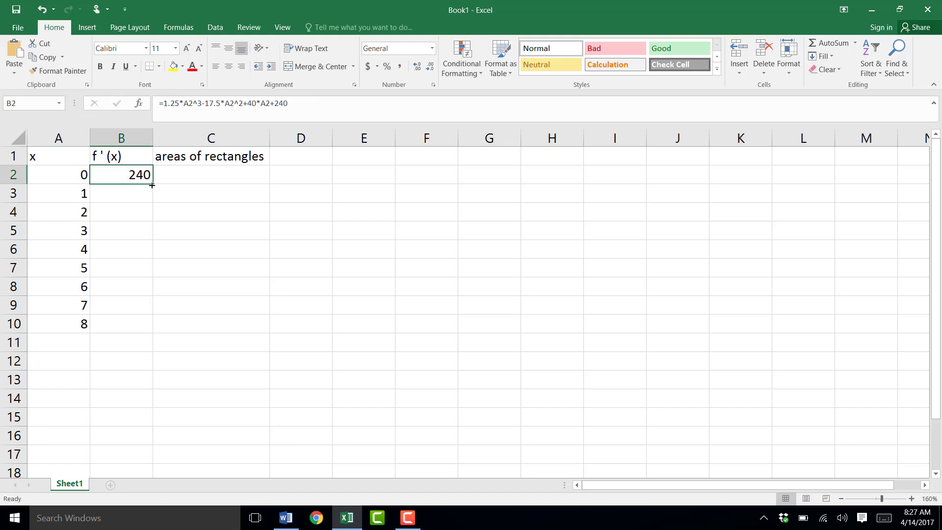
{"action": "double_click", "coordinate": [152, 185]}
Calculate the rectangle areas with =1*B2 in C2 and fill the formula down to C10
{"action": "left_click", "coordinate": [187, 175]}
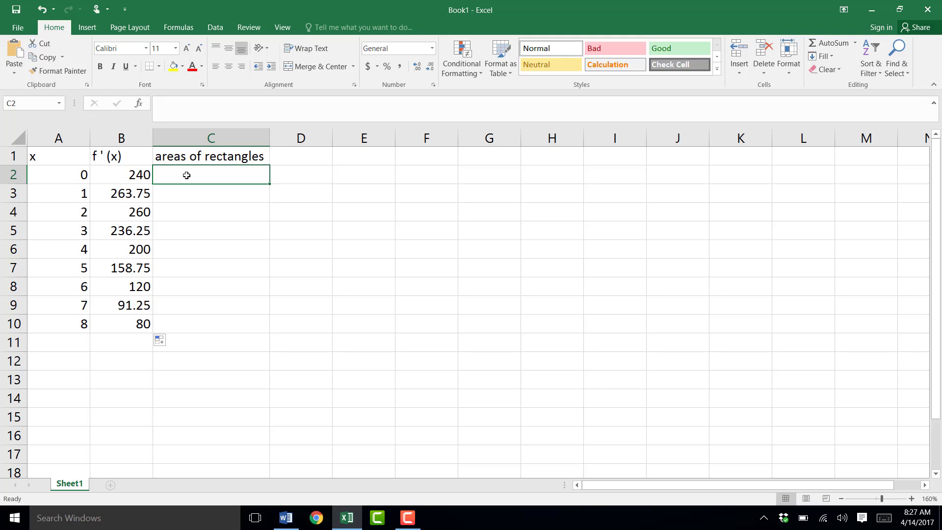
{"action": "type", "text": "="}
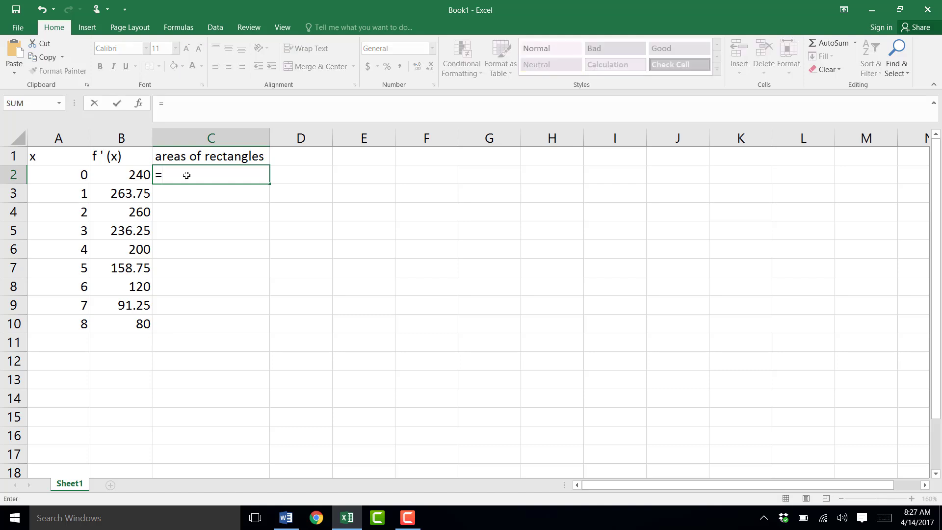
{"action": "type", "text": "1*"}
{"action": "left_click", "coordinate": [140, 175]}
{"action": "key", "text": "Return"}
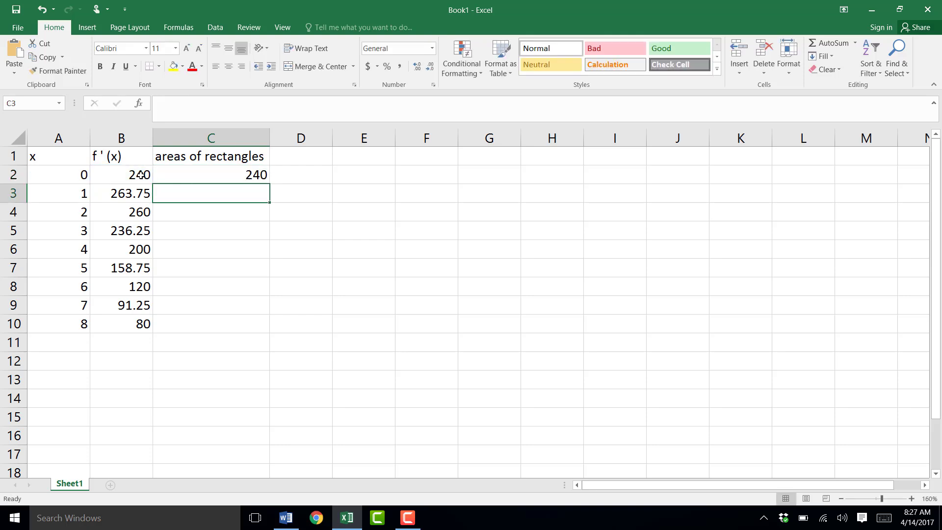
{"action": "left_click", "coordinate": [211, 174]}
{"action": "left_click_drag", "start_coordinate": [271, 184], "coordinate": [271, 184]}
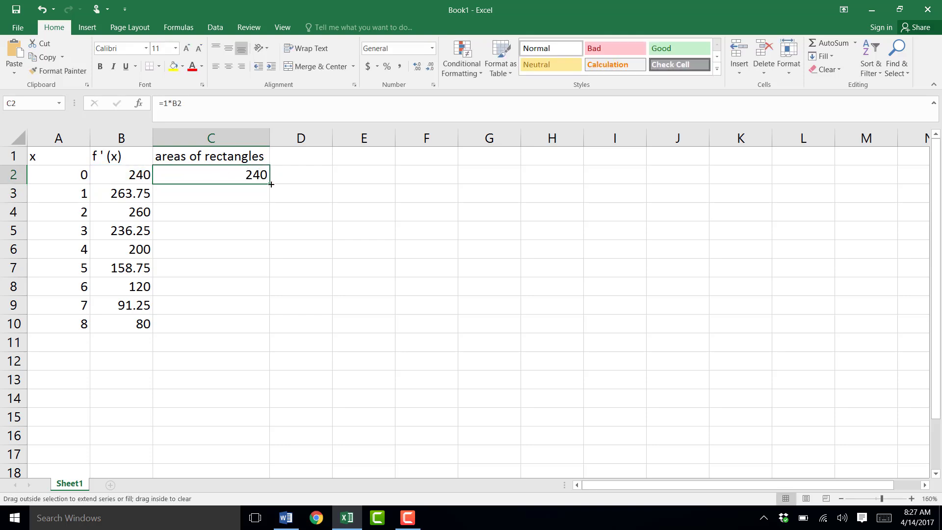
{"action": "double_click", "coordinate": [271, 184]}
Enter the labels "left sum", "right sum" and "average" in E3:E5
{"action": "left_click", "coordinate": [364, 195]}
{"action": "type", "text": "left "}
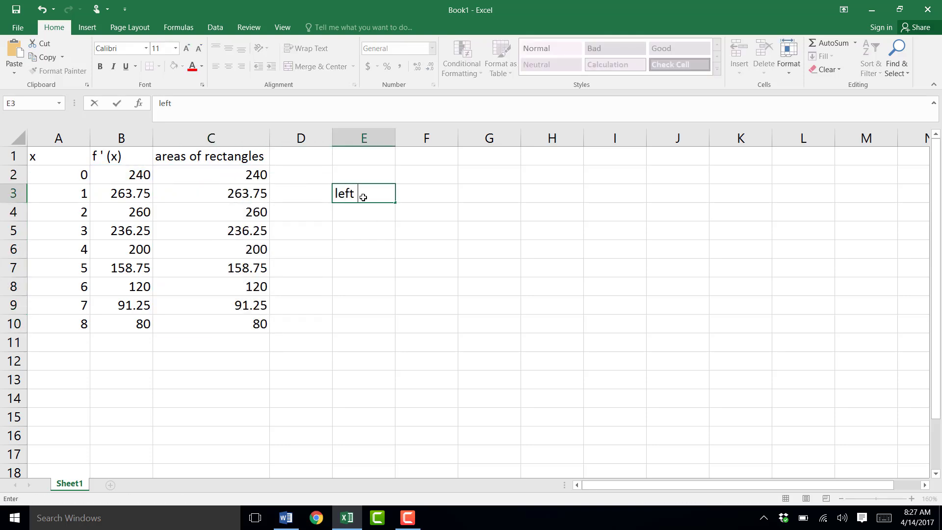
{"action": "type", "text": "sum"}
{"action": "key", "text": "Return"}
{"action": "type", "text": "right"}
{"action": "key", "text": "Return"}
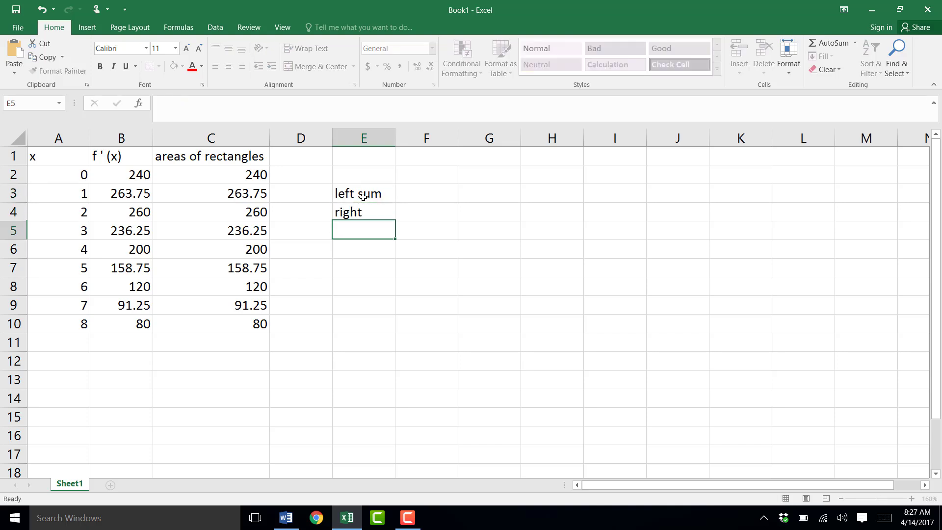
{"action": "type", "text": "average"}
{"action": "key", "text": "Return"}
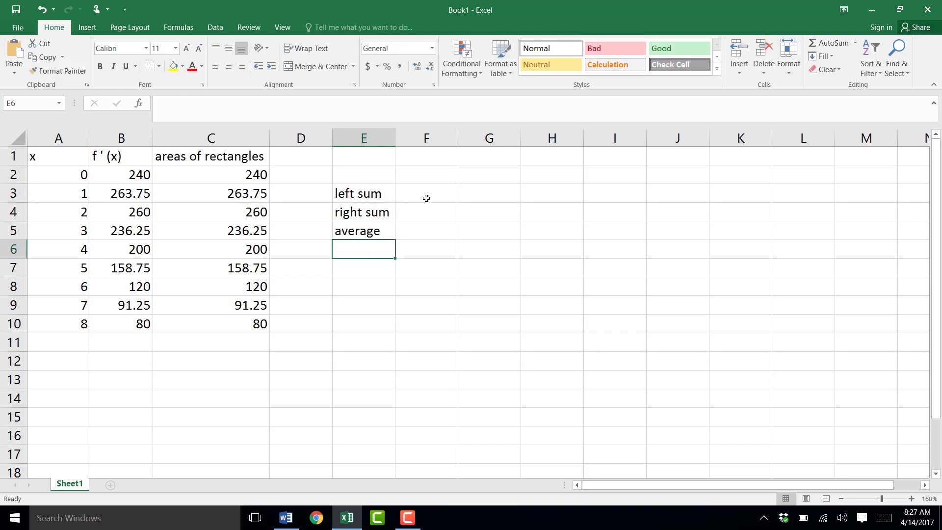
Calculate the left sum in F3 as the sum of C2:C9
{"action": "left_click", "coordinate": [427, 199]}
{"action": "type", "text": "="}
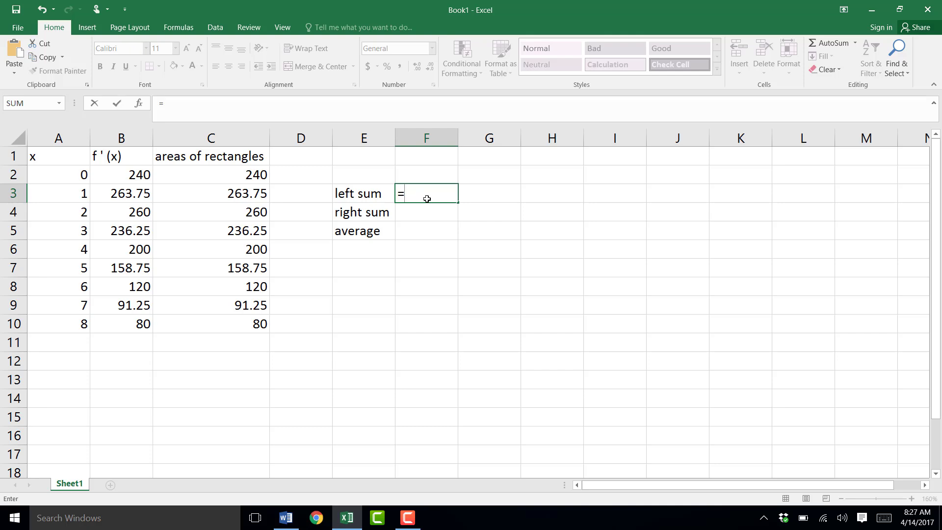
{"action": "type", "text": "sum("}
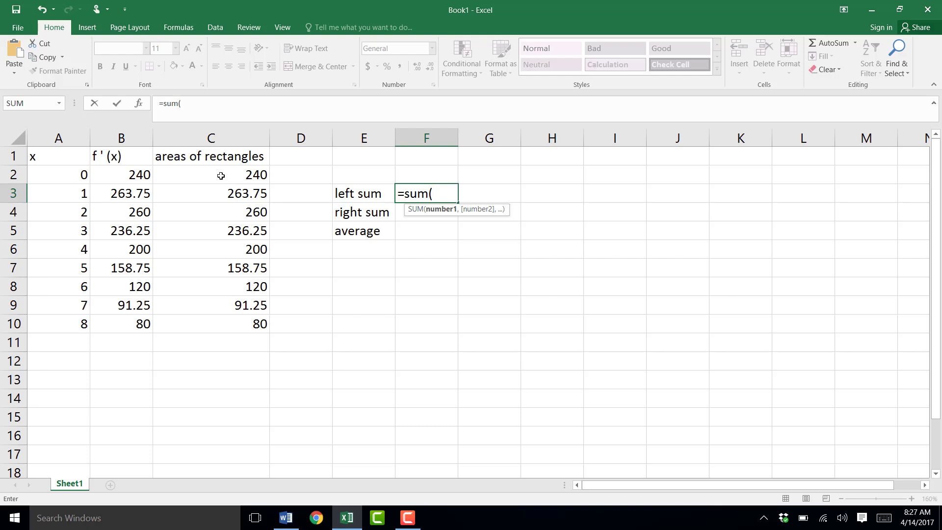
{"action": "left_click_drag", "start_coordinate": [220, 176], "coordinate": [217, 304]}
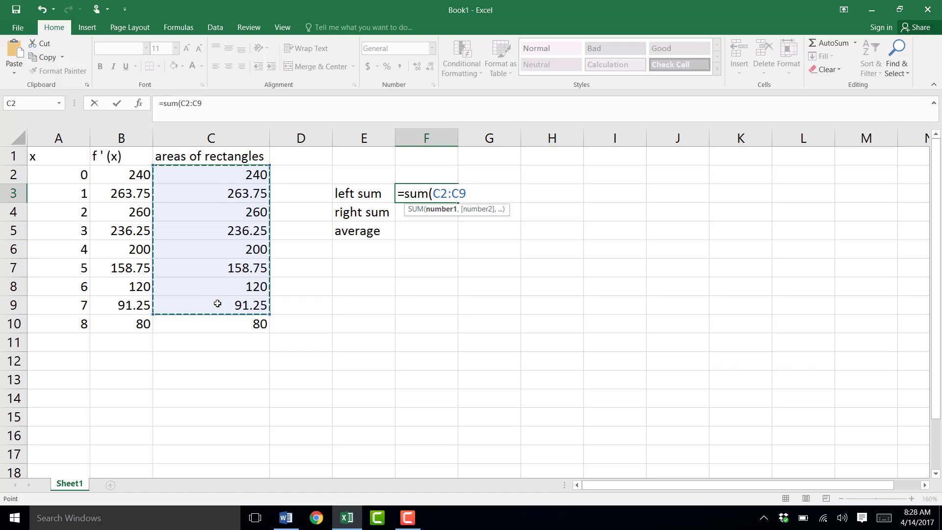
{"action": "key", "text": "Return"}
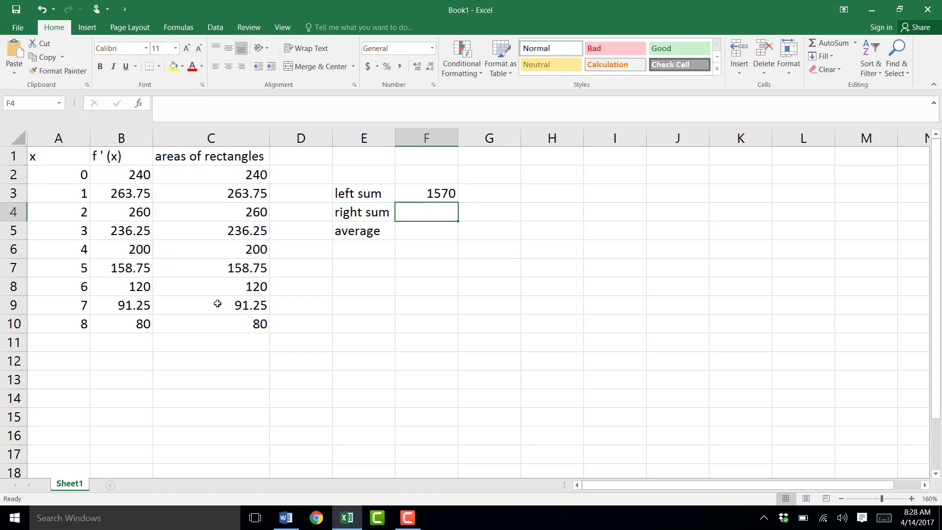
Calculate the right sum in F4 as the sum of C3:C10
{"action": "type", "text": "=sum("}
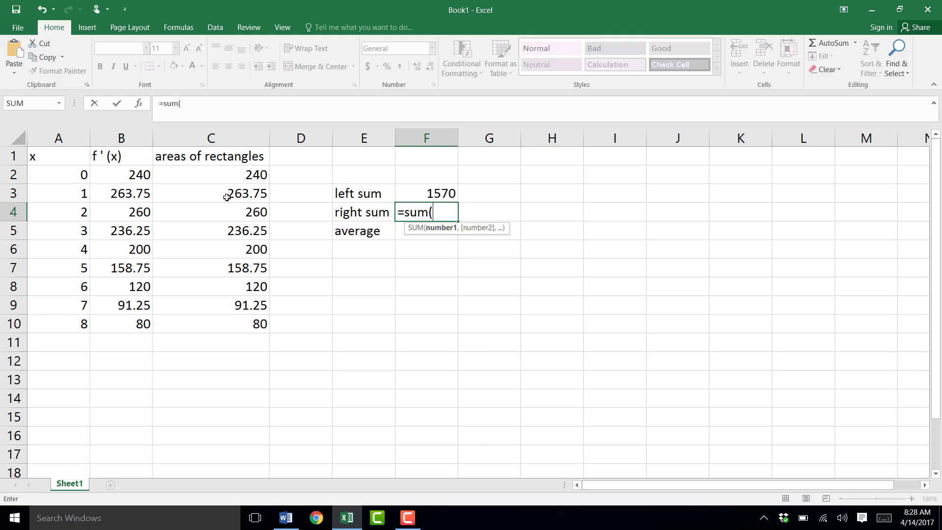
{"action": "left_click_drag", "start_coordinate": [227, 197], "coordinate": [237, 320]}
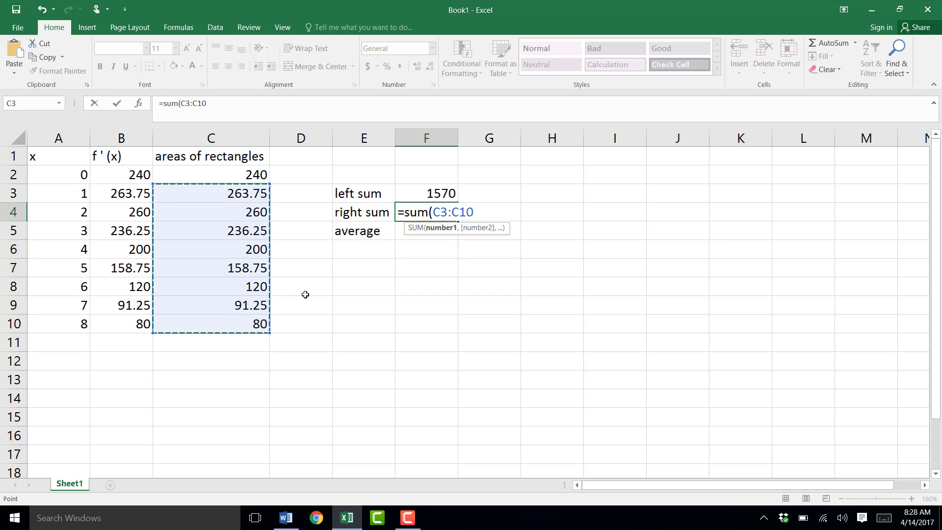
{"action": "key", "text": "Return"}
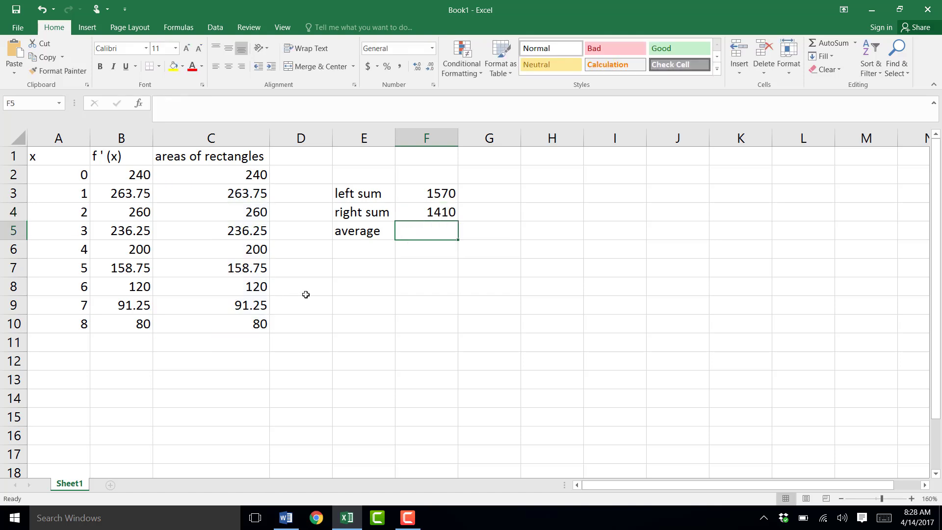
Calculate the average of the left and right sums, F3:F4, in F5
{"action": "type", "text": "=average("}
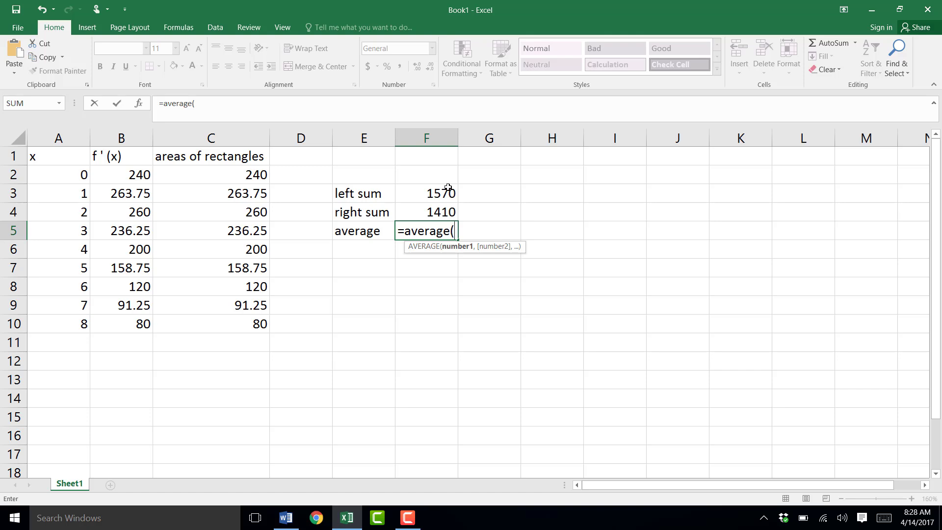
{"action": "left_click", "coordinate": [444, 192]}
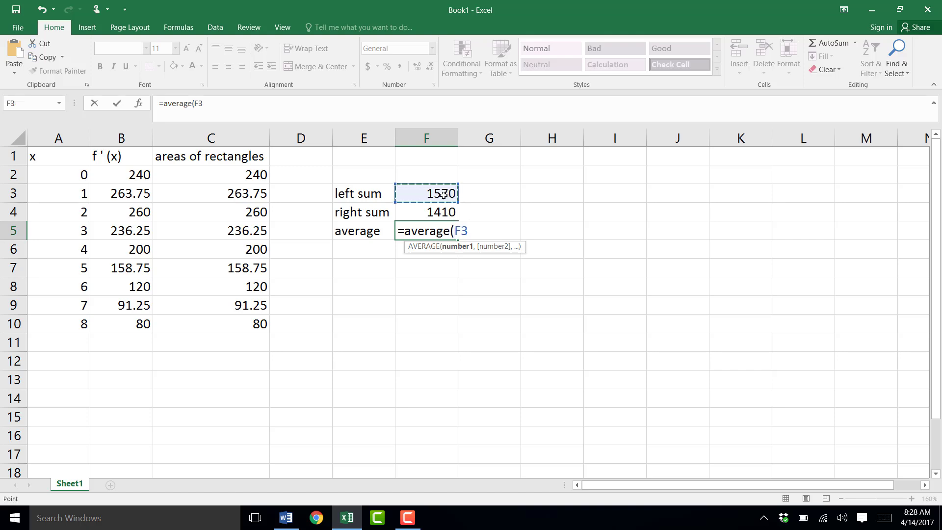
{"action": "left_click_drag", "start_coordinate": [444, 194], "coordinate": [444, 207]}
{"action": "key", "text": "Return"}
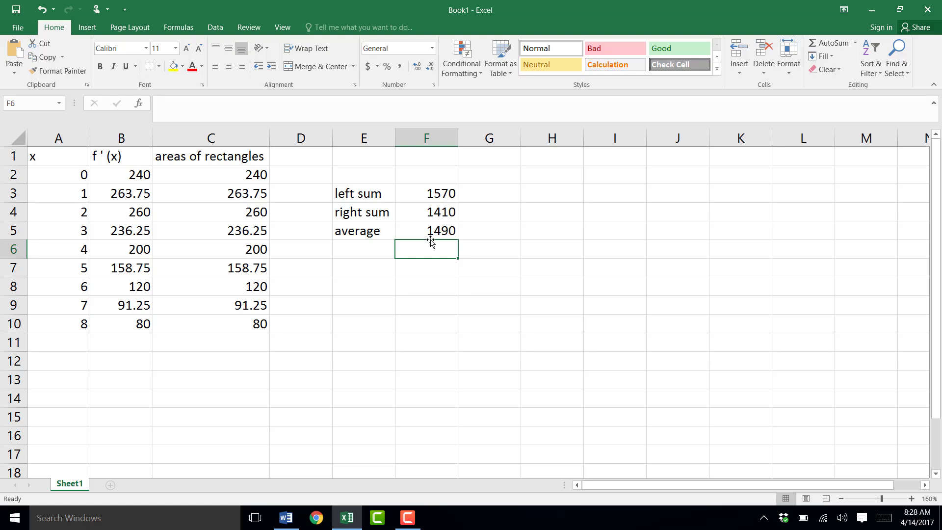
Enter the note "estimate of definite integral from x=0 to x=8 is 1490" in F6
{"action": "type", "text": "e"}
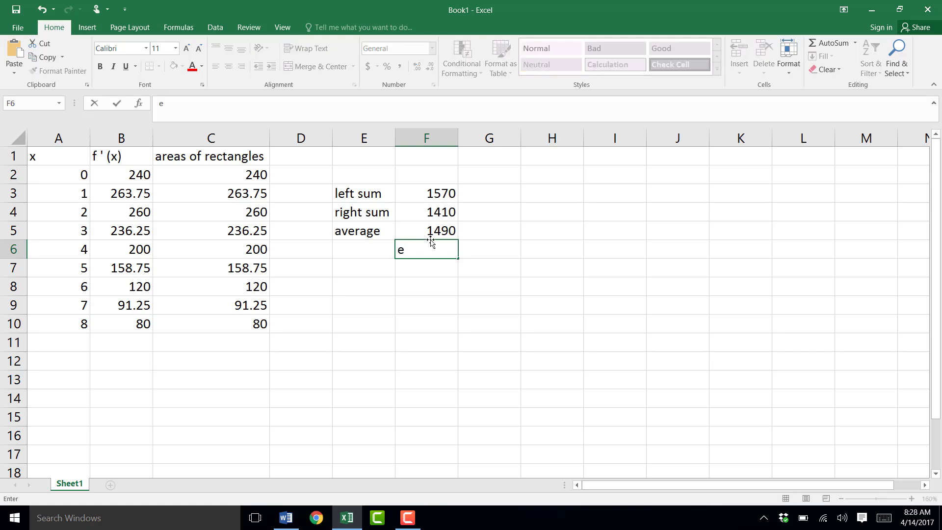
{"action": "type", "text": "stimate of definite integral from x=0 to x=8 is 1490"}
{"action": "key", "text": "Return"}
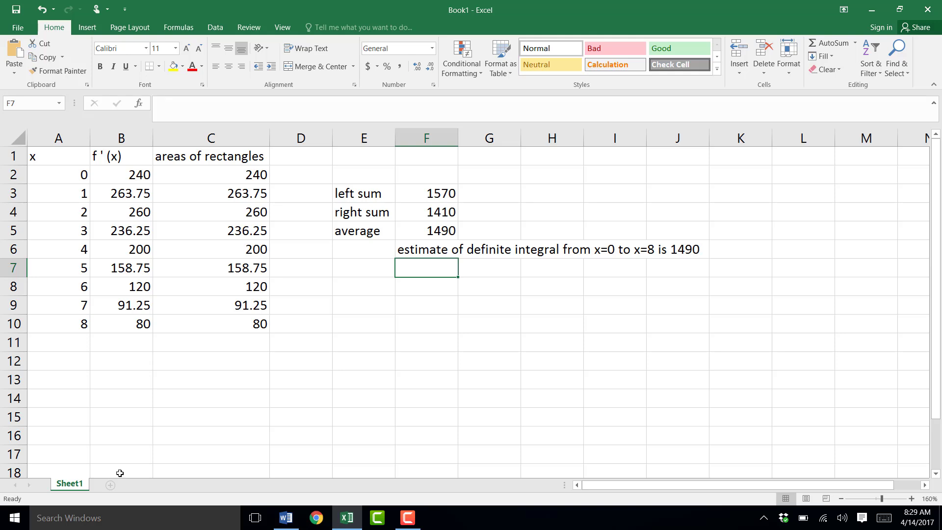
Switch to the Word lecture guide and examine the exercises using 50, 100 and 500 rectangles
{"action": "key", "text": "alt+Tab"}
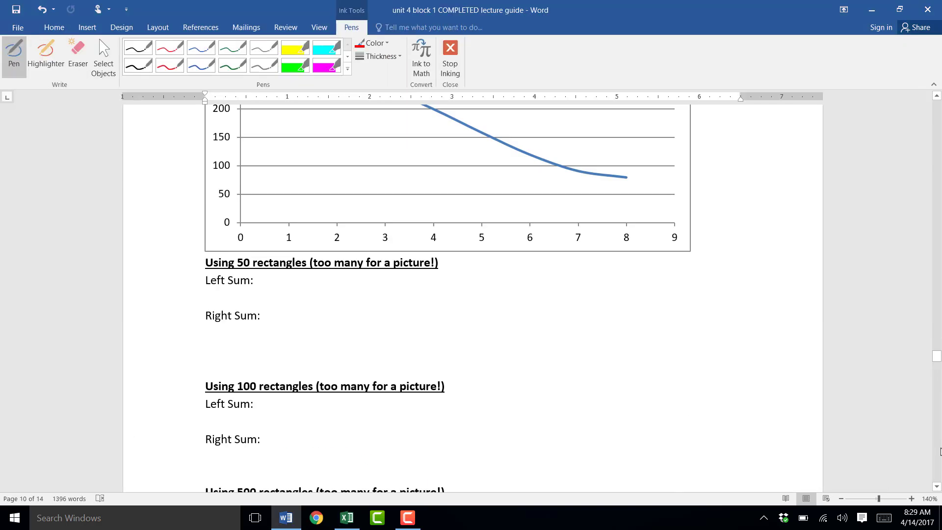
{"action": "left_click", "coordinate": [937, 487]}
{"action": "left_click", "coordinate": [937, 487]}
{"action": "left_click", "coordinate": [937, 487]}
{"action": "left_click", "coordinate": [937, 487]}
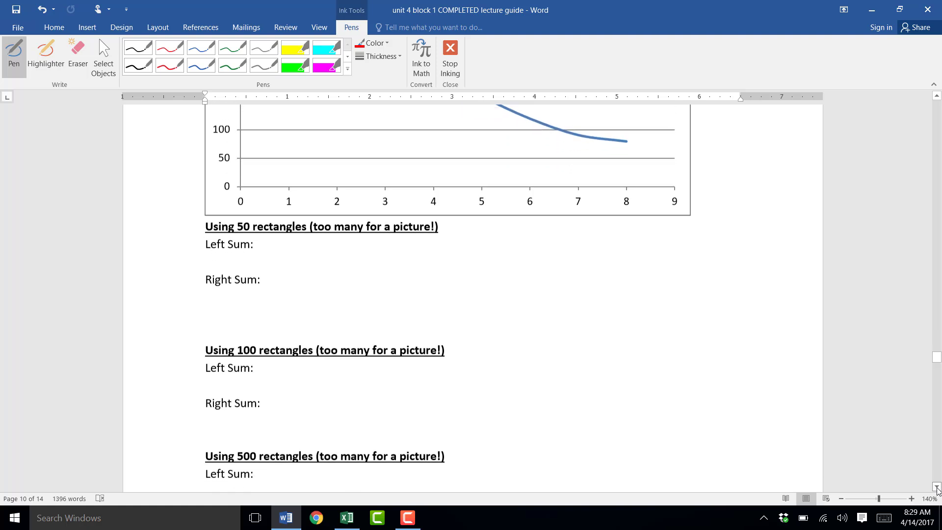
{"action": "left_click", "coordinate": [937, 487]}
{"action": "left_click", "coordinate": [937, 487]}
{"action": "left_click", "coordinate": [937, 487]}
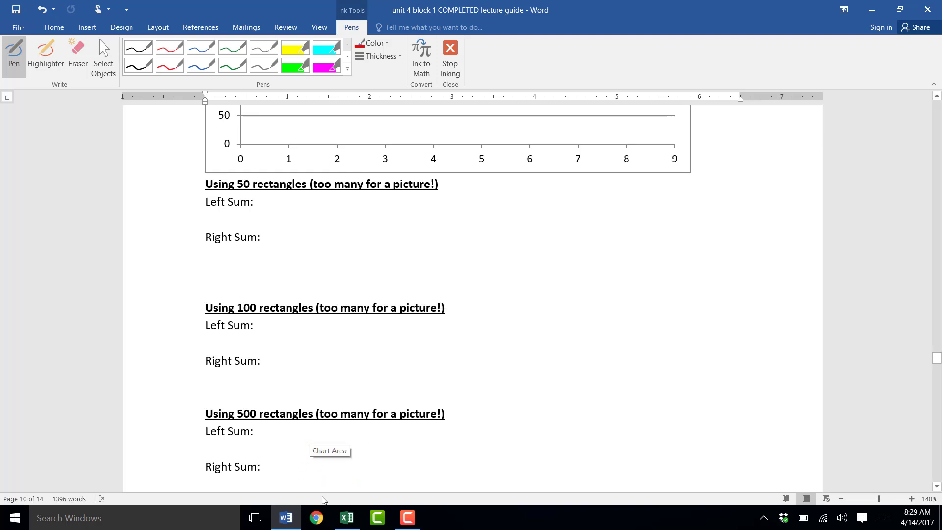
Switch to Excel and clear the contents of A3:K10, keeping the headers and the first data row
{"action": "left_click", "coordinate": [344, 518]}
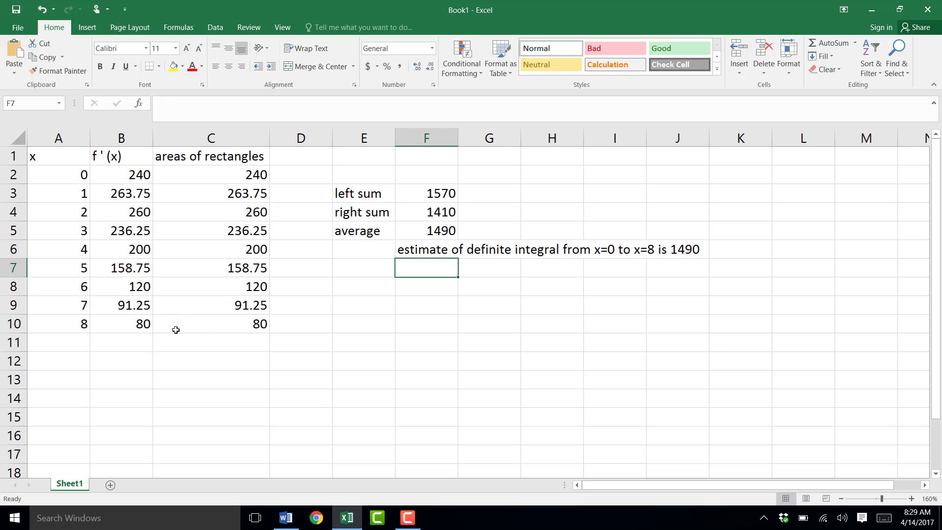
{"action": "left_click_drag", "start_coordinate": [88, 194], "coordinate": [755, 318]}
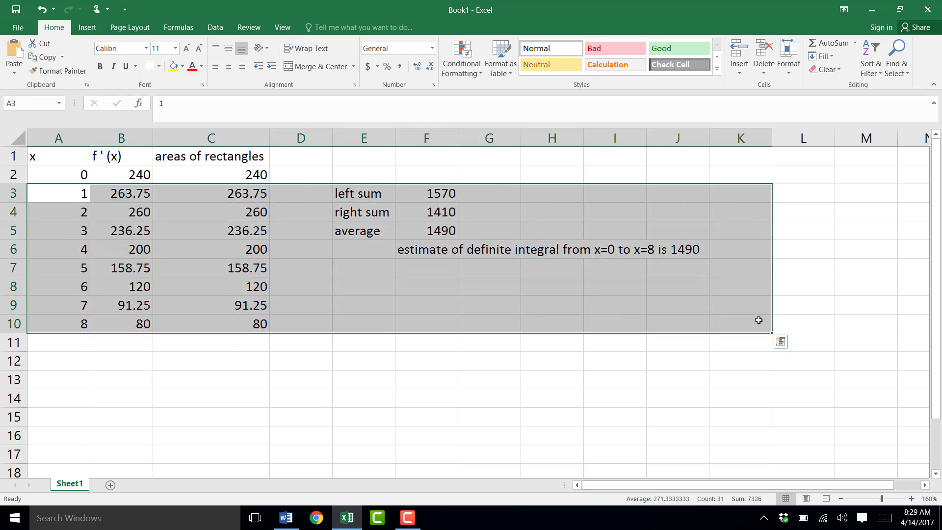
{"action": "key", "text": "Delete"}
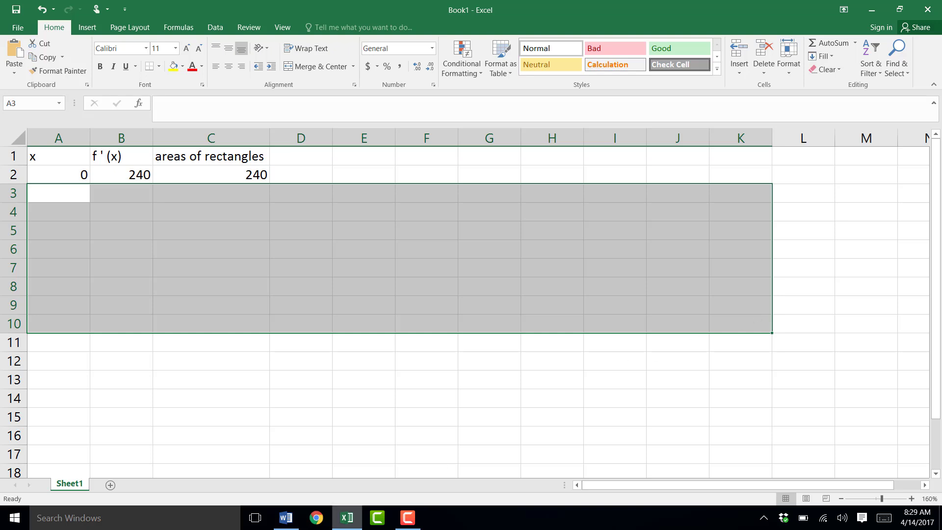
Switch to the Word lecture guide, accepting tablet mode, and set the ink color to red for the 500-rectangle exercise
{"action": "left_click", "coordinate": [289, 521]}
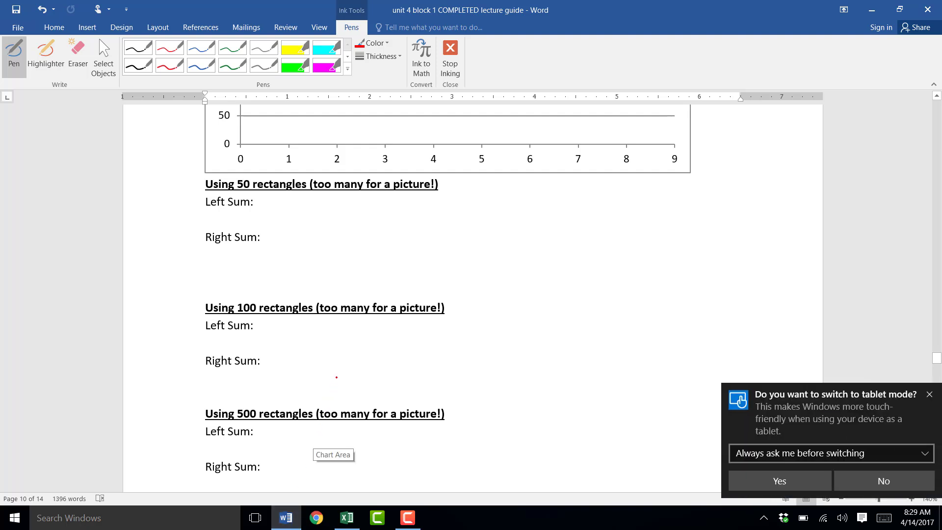
{"action": "left_click", "coordinate": [782, 480]}
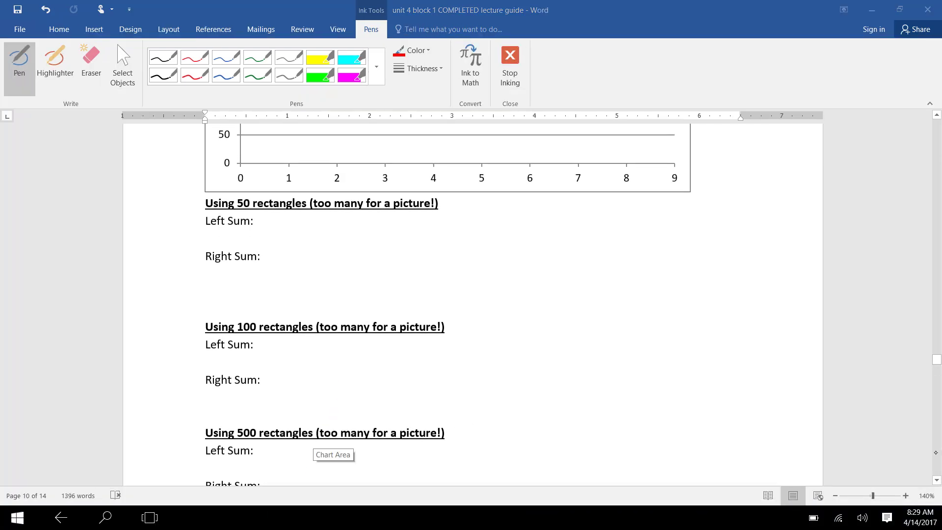
{"action": "scroll", "coordinate": [916, 415], "scroll_direction": "down", "scroll_amount": 3}
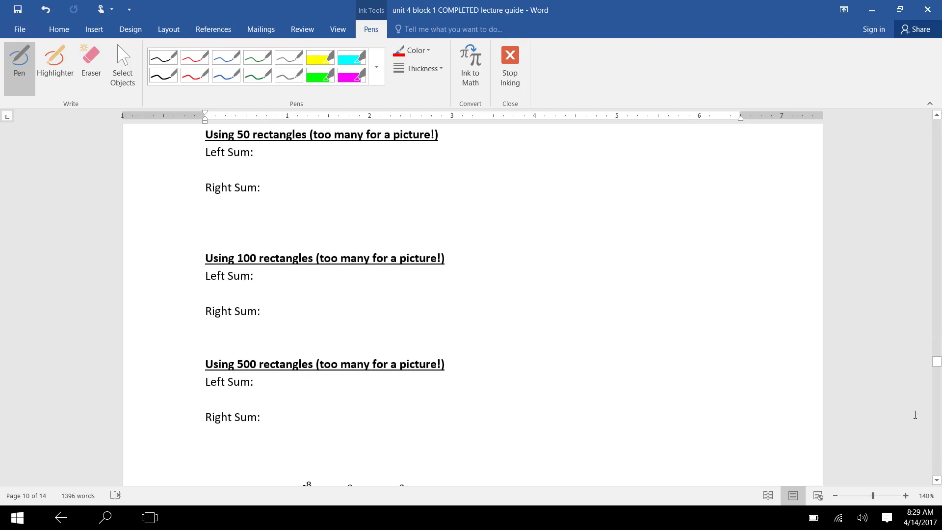
{"action": "left_click", "coordinate": [413, 50]}
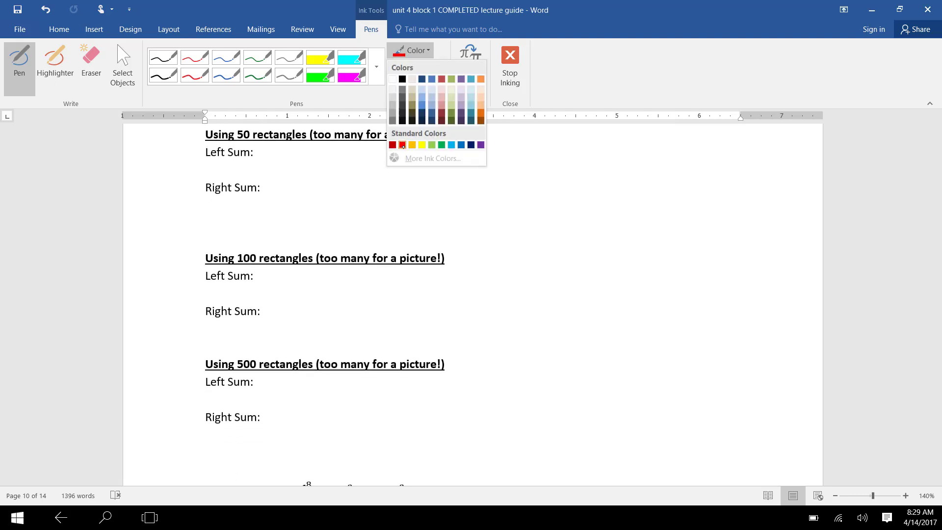
{"action": "left_click", "coordinate": [402, 145]}
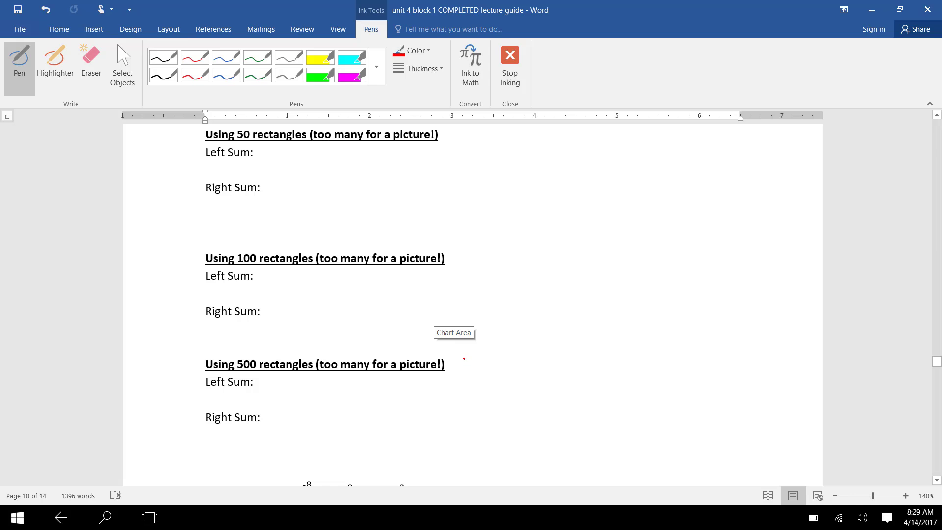
Handwrite the fraction "length of interval" over "# subdivisions" with an equals sign beside the "Using 500 rectangles" heading
{"action": "left_click_drag", "start_coordinate": [464, 359], "coordinate": [465, 366]}
{"action": "mouse_move", "coordinate": [468, 361]}
{"action": "left_mouse_down"}
{"action": "mouse_move", "coordinate": [490, 374]}
{"action": "mouse_move", "coordinate": [567, 350]}
{"action": "mouse_move", "coordinate": [562, 366]}
{"action": "left_mouse_up"}
{"action": "mouse_move", "coordinate": [494, 378]}
{"action": "left_mouse_down"}
{"action": "mouse_move", "coordinate": [502, 391]}
{"action": "mouse_move", "coordinate": [543, 386]}
{"action": "left_mouse_up"}
{"action": "left_click_drag", "start_coordinate": [546, 380], "coordinate": [562, 385]}
{"action": "left_click_drag", "start_coordinate": [563, 382], "coordinate": [582, 360]}
{"action": "left_click_drag", "start_coordinate": [573, 367], "coordinate": [583, 366]}
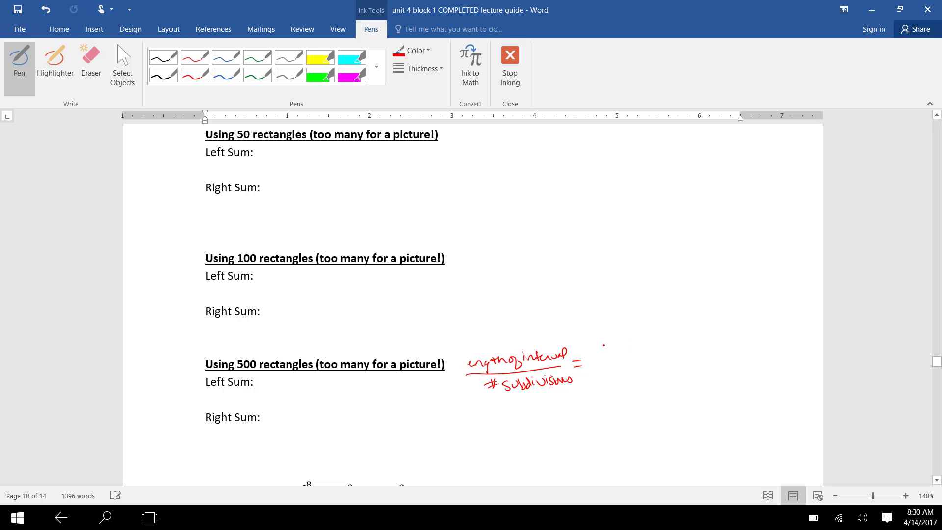
Handwrite 8/500 = .016 to complete the rectangle width calculation, and add a short note after the result
{"action": "mouse_move", "coordinate": [608, 345]}
{"action": "left_mouse_down"}
{"action": "mouse_move", "coordinate": [600, 365]}
{"action": "mouse_move", "coordinate": [628, 359]}
{"action": "mouse_move", "coordinate": [595, 384]}
{"action": "mouse_move", "coordinate": [621, 374]}
{"action": "left_mouse_up"}
{"action": "left_click", "coordinate": [614, 351]}
{"action": "left_click", "coordinate": [658, 358]}
{"action": "left_click_drag", "start_coordinate": [638, 360], "coordinate": [668, 349]}
{"action": "left_click_drag", "start_coordinate": [674, 349], "coordinate": [679, 355]}
{"action": "left_click", "coordinate": [687, 353]}
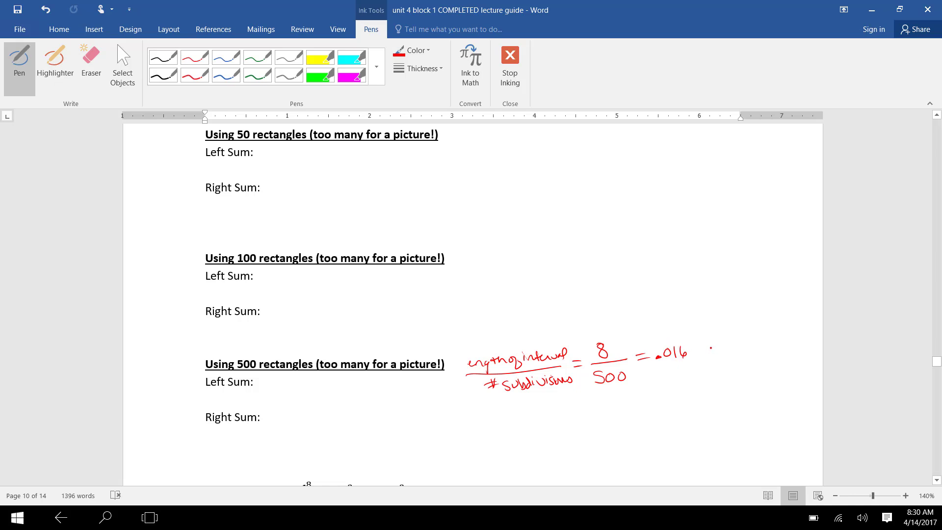
{"action": "mouse_move", "coordinate": [710, 345]}
{"action": "left_mouse_down"}
{"action": "mouse_move", "coordinate": [693, 351]}
{"action": "mouse_move", "coordinate": [745, 350]}
{"action": "left_mouse_up"}
{"action": "mouse_move", "coordinate": [748, 341]}
{"action": "left_mouse_down"}
{"action": "mouse_move", "coordinate": [747, 350]}
{"action": "mouse_move", "coordinate": [767, 350]}
{"action": "mouse_move", "coordinate": [763, 358]}
{"action": "mouse_move", "coordinate": [779, 351]}
{"action": "left_mouse_up"}
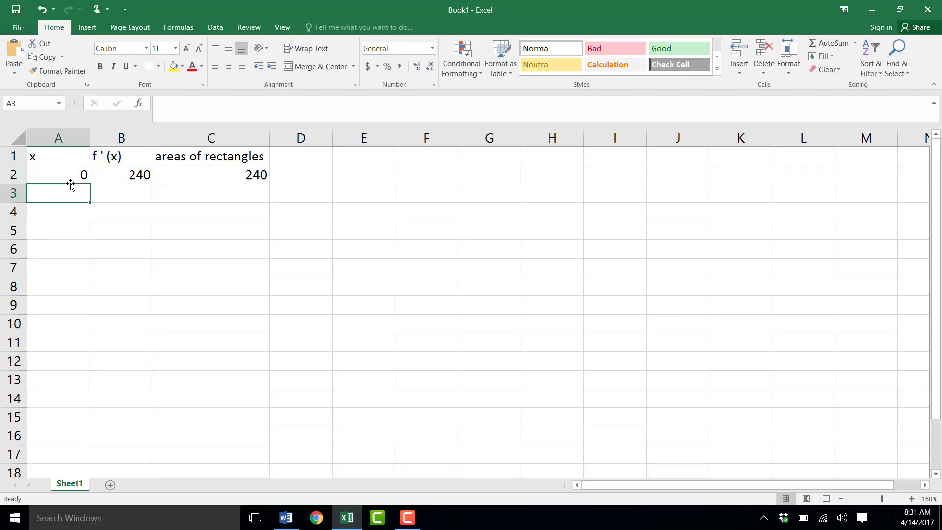
In Excel, try the formula =A2+.016 in A3 and clear the cell again
{"action": "left_click", "coordinate": [68, 177]}
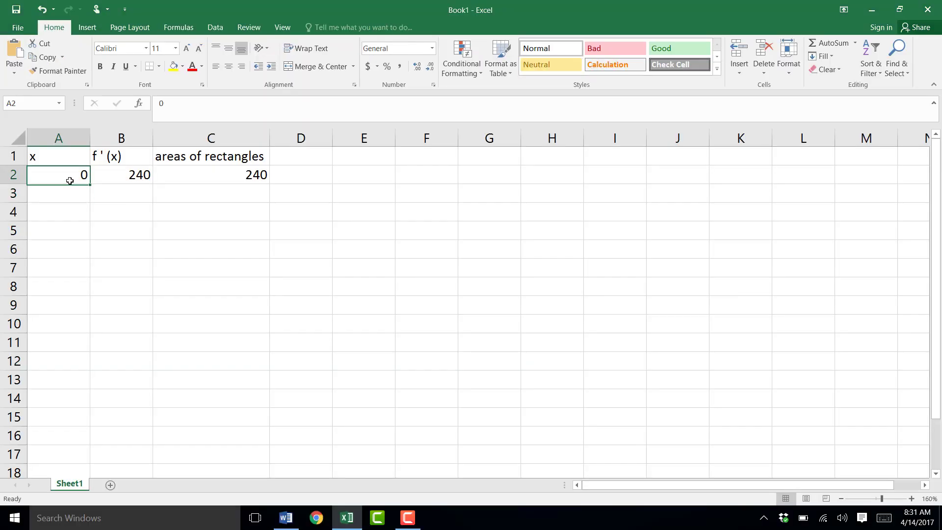
{"action": "left_click", "coordinate": [66, 188]}
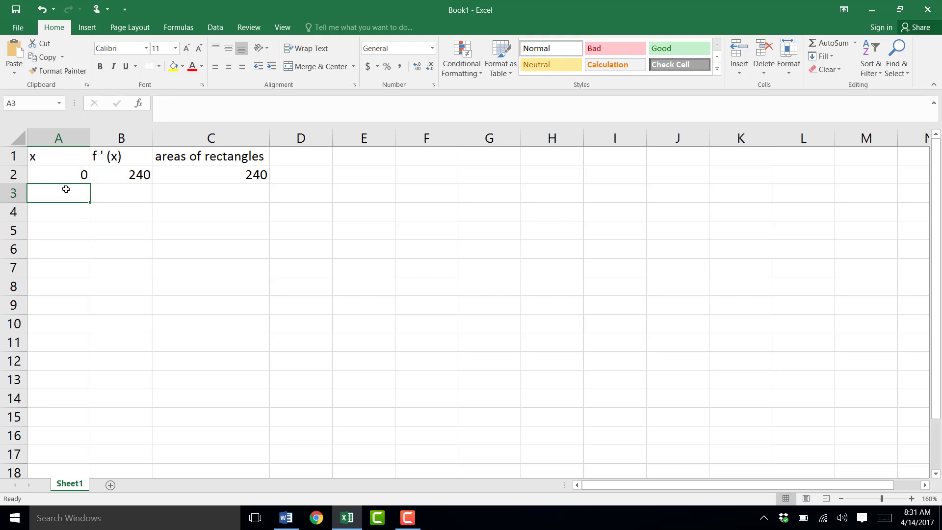
{"action": "type", "text": "="}
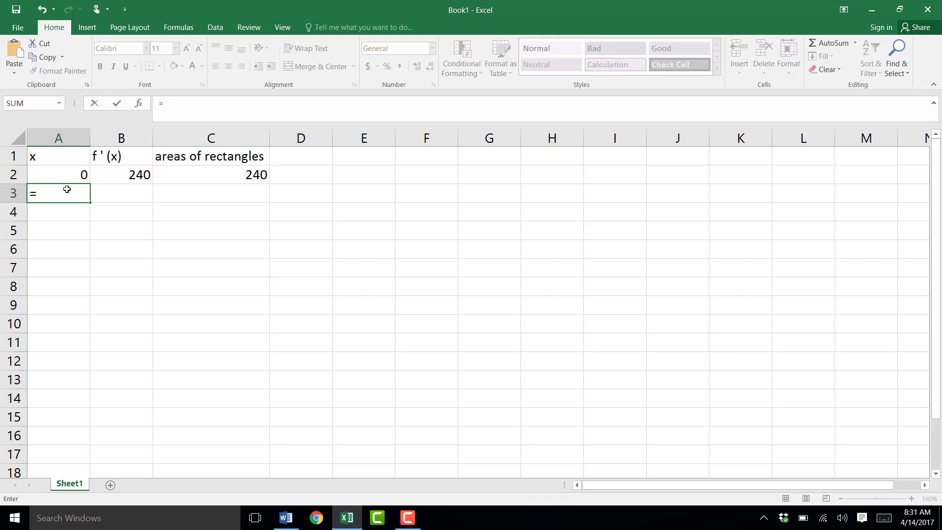
{"action": "key", "text": "Up"}
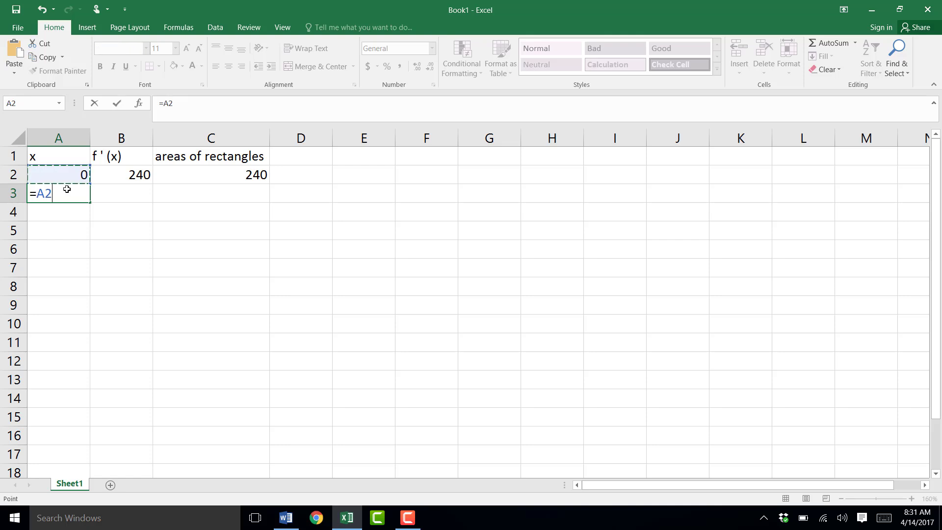
{"action": "type", "text": "+.016"}
{"action": "key", "text": "Return"}
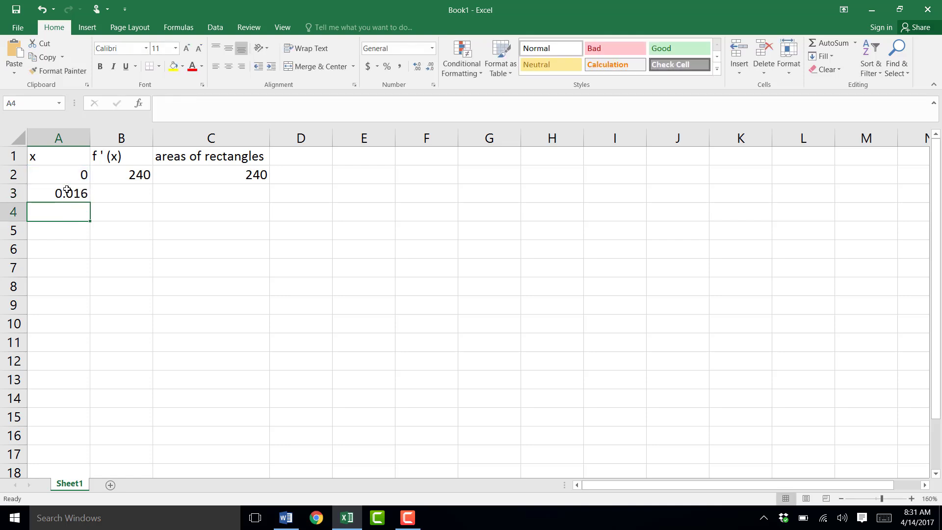
{"action": "left_click", "coordinate": [67, 192]}
{"action": "key", "text": "Delete"}
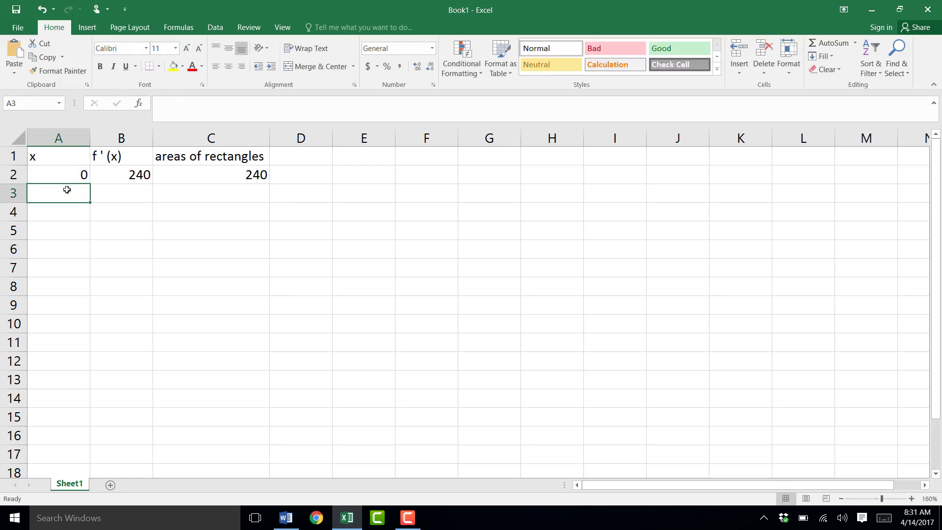
Fill column A from A2 with a linear series in columns, using step value .016 up to x = 8
{"action": "left_click", "coordinate": [65, 175]}
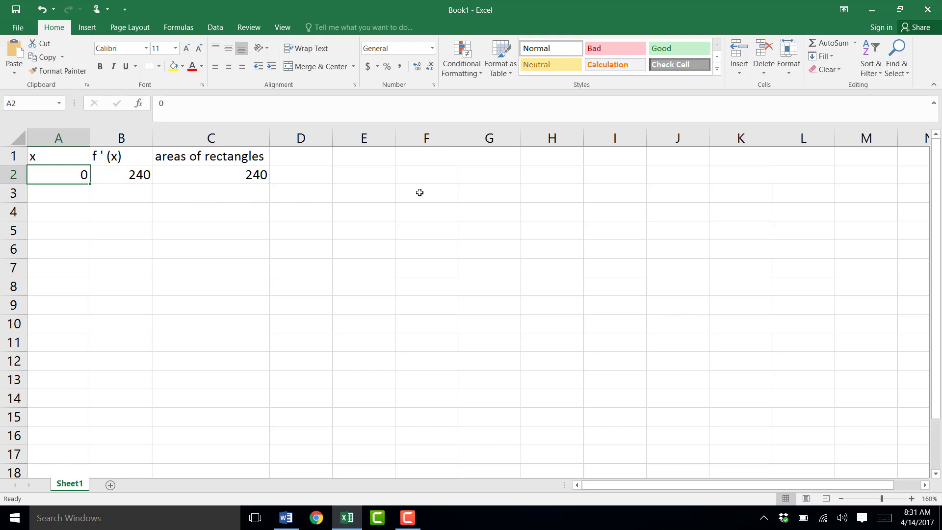
{"action": "left_click", "coordinate": [831, 58]}
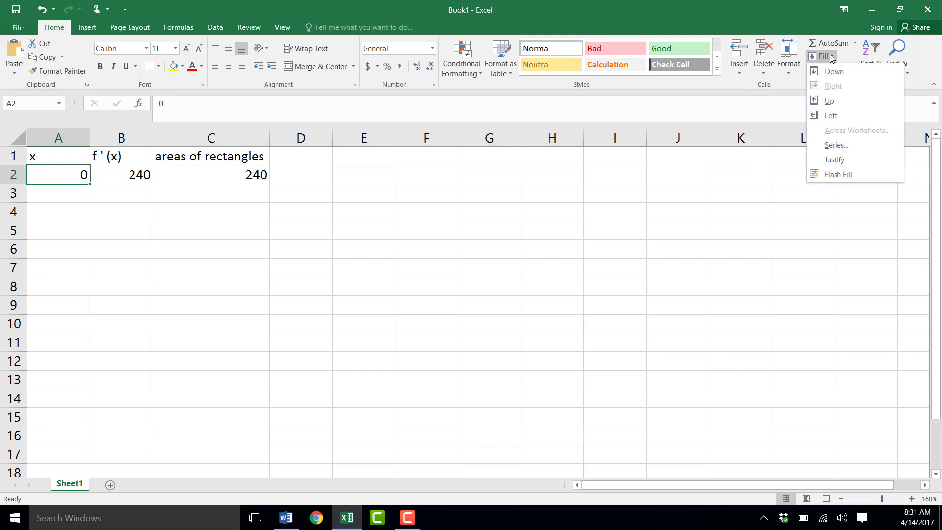
{"action": "left_click", "coordinate": [836, 145]}
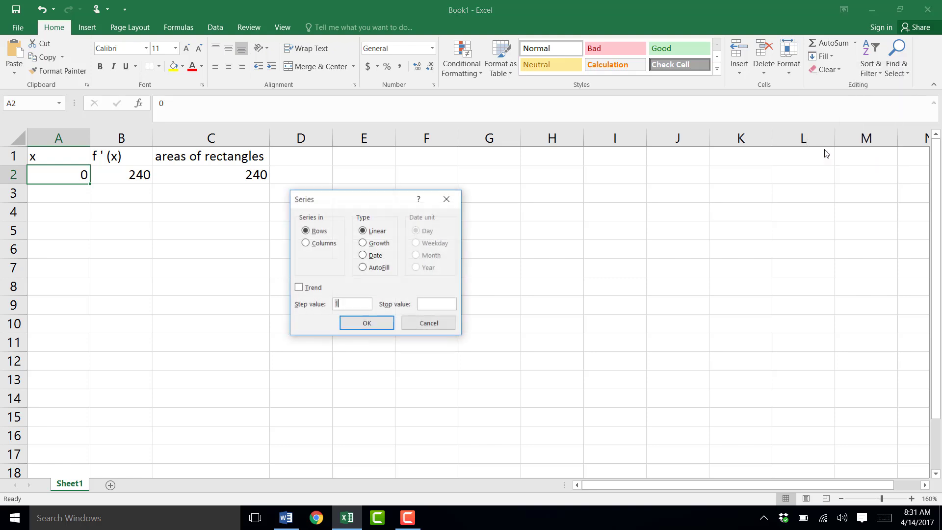
{"action": "left_click", "coordinate": [305, 244]}
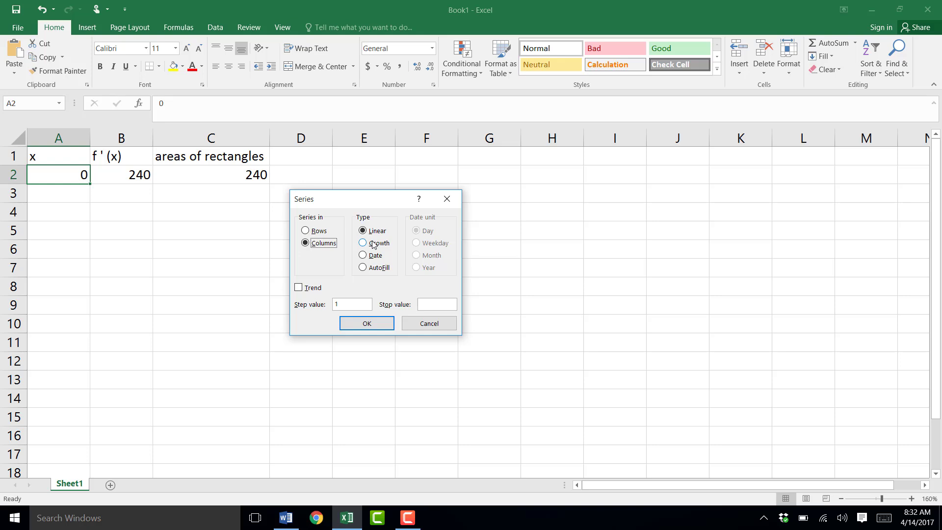
{"action": "left_click", "coordinate": [344, 304]}
{"action": "left_click", "coordinate": [383, 329]}
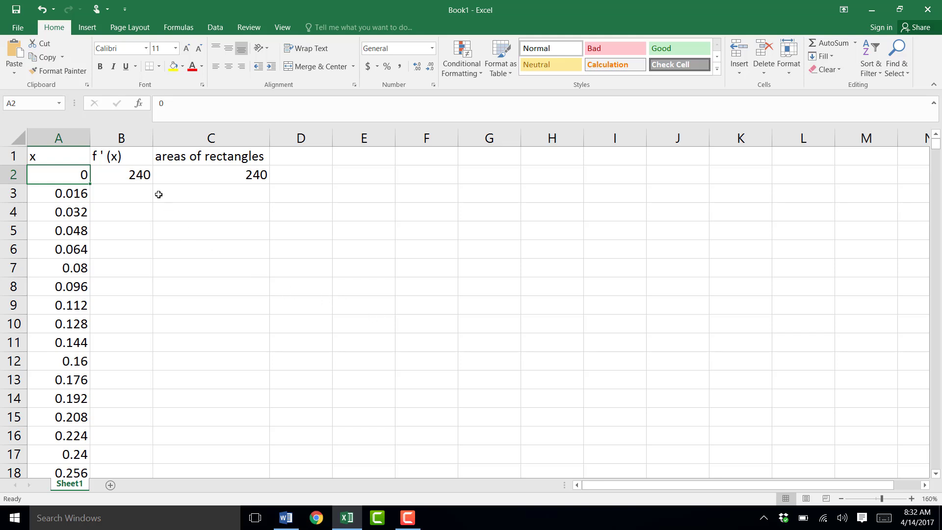
Fill the f ' (x) formula from B2 down column B for all x values
{"action": "left_click", "coordinate": [138, 177]}
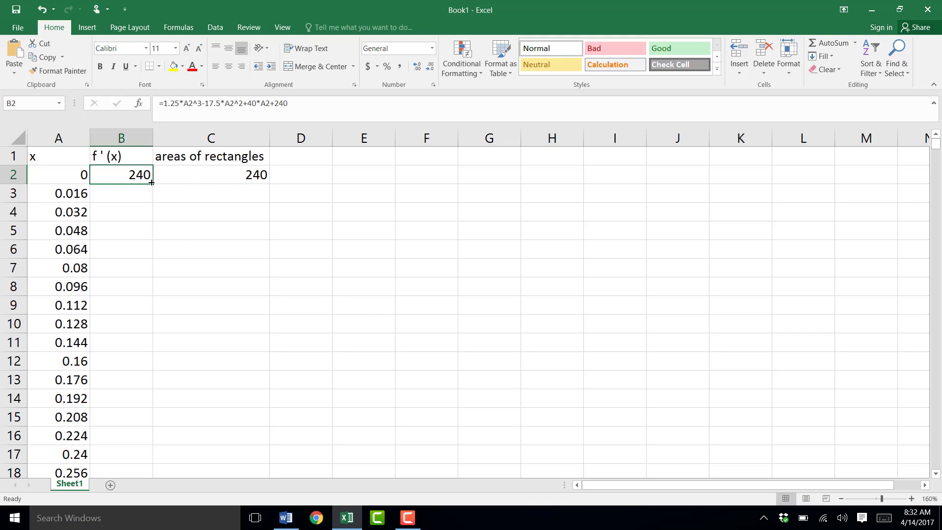
{"action": "double_click", "coordinate": [153, 184]}
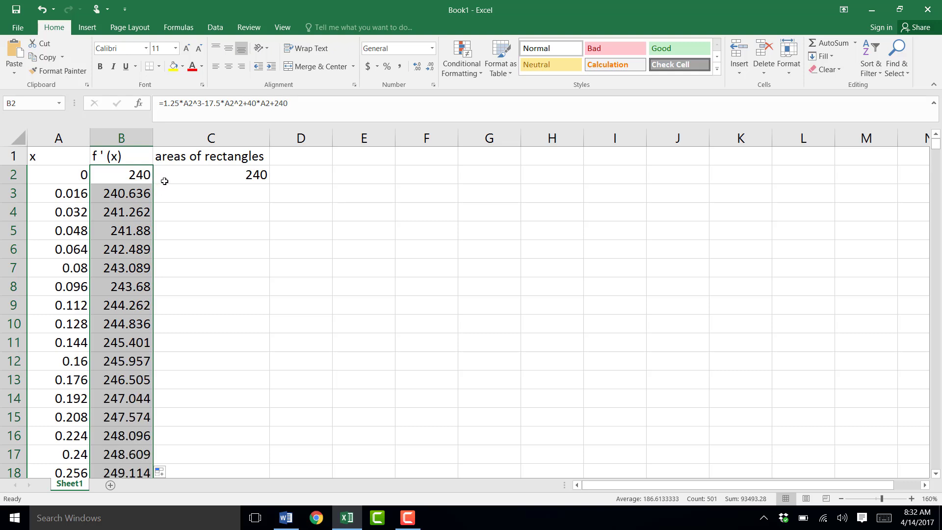
Replace the rectangle area formula in C2 with =.016*B2 and fill it down column C for all x values
{"action": "left_click", "coordinate": [189, 172]}
{"action": "key", "text": "Delete"}
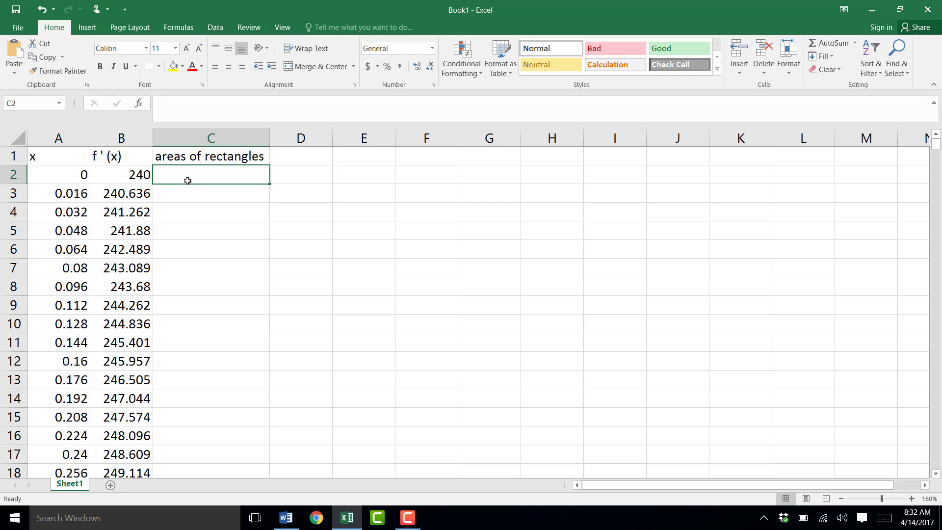
{"action": "type", "text": "="}
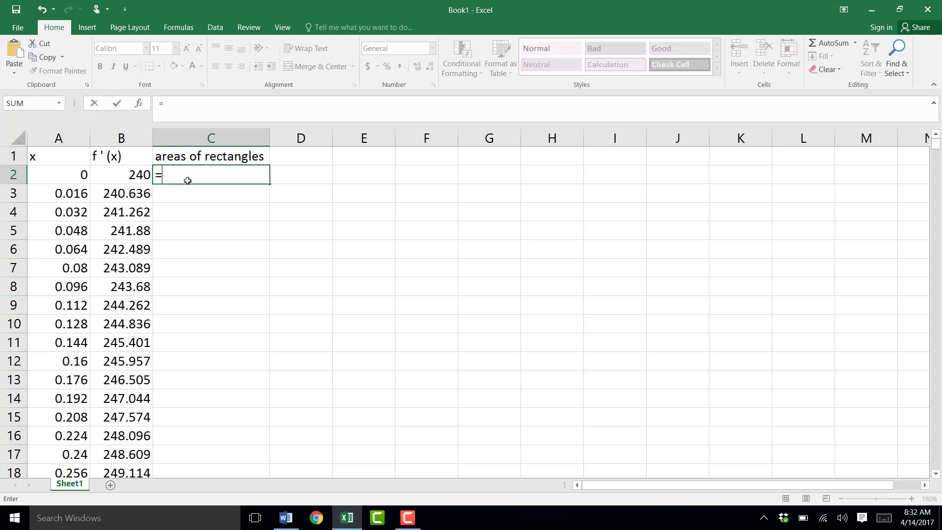
{"action": "type", "text": ".016*"}
{"action": "left_click", "coordinate": [119, 180]}
{"action": "key", "text": "Return"}
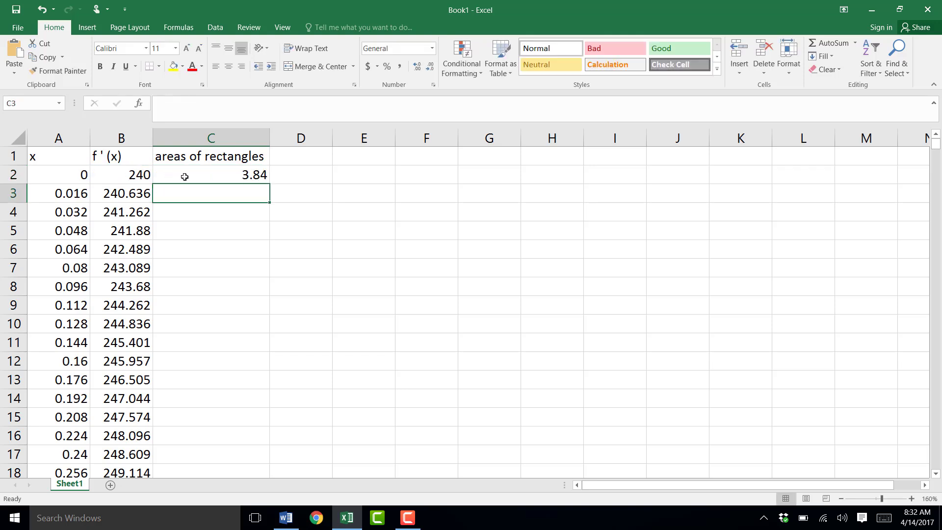
{"action": "left_click", "coordinate": [184, 177]}
{"action": "double_click", "coordinate": [270, 184]}
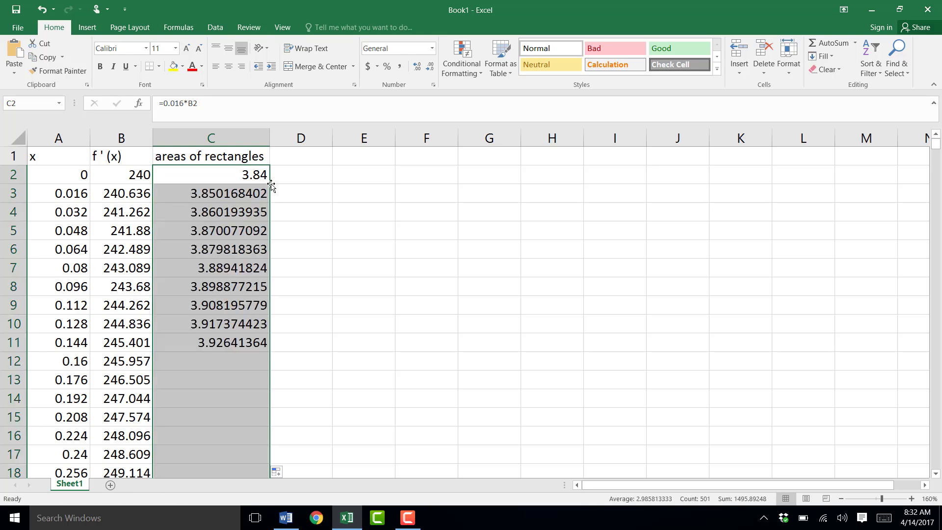
Label cells E3, E4 and E5 as left sum, right sum and average
{"action": "left_click", "coordinate": [351, 195]}
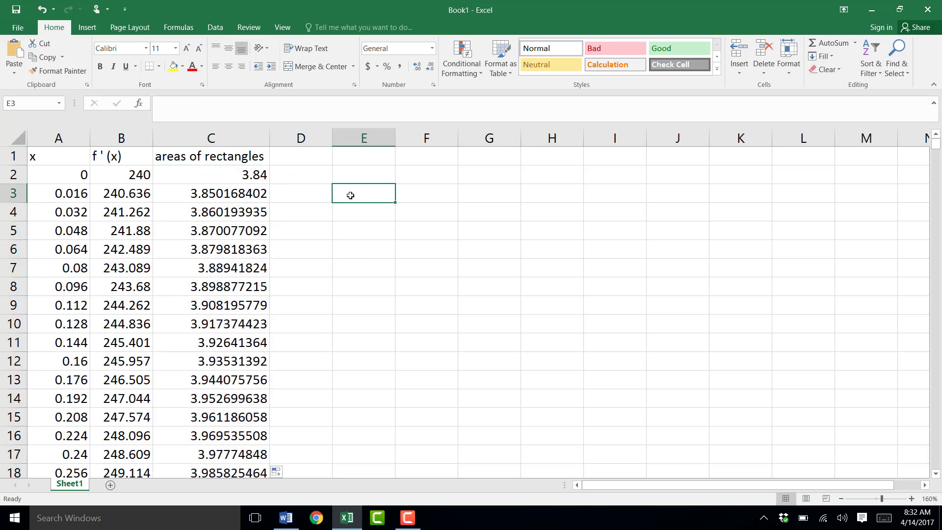
{"action": "type", "text": "left sume"}
{"action": "key", "text": "Return"}
{"action": "type", "text": "rig"}
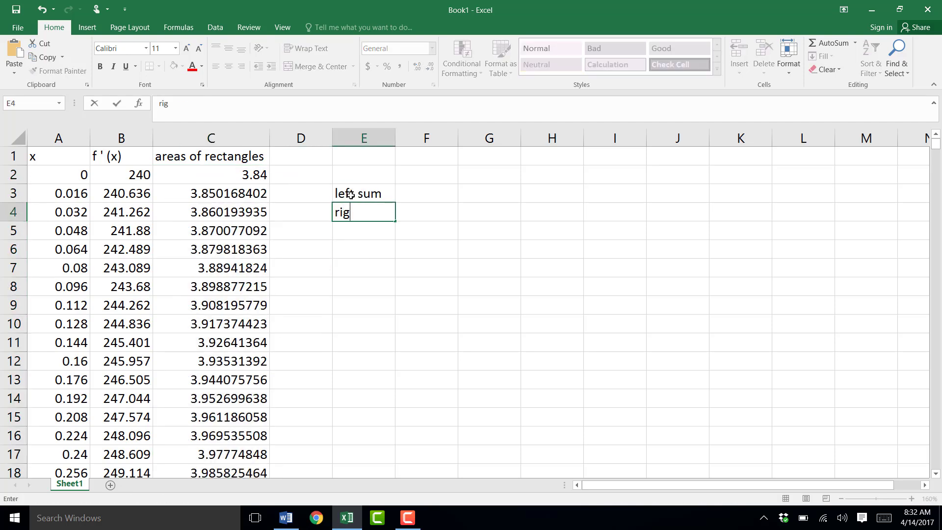
{"action": "type", "text": "ht sum"}
{"action": "key", "text": "Return"}
{"action": "type", "text": "average"}
{"action": "key", "text": "Return"}
Calculate the left sum in F3 with a SUM formula over the rectangle areas C2:C501, leaving out the x = 8 row
{"action": "left_click", "coordinate": [404, 192]}
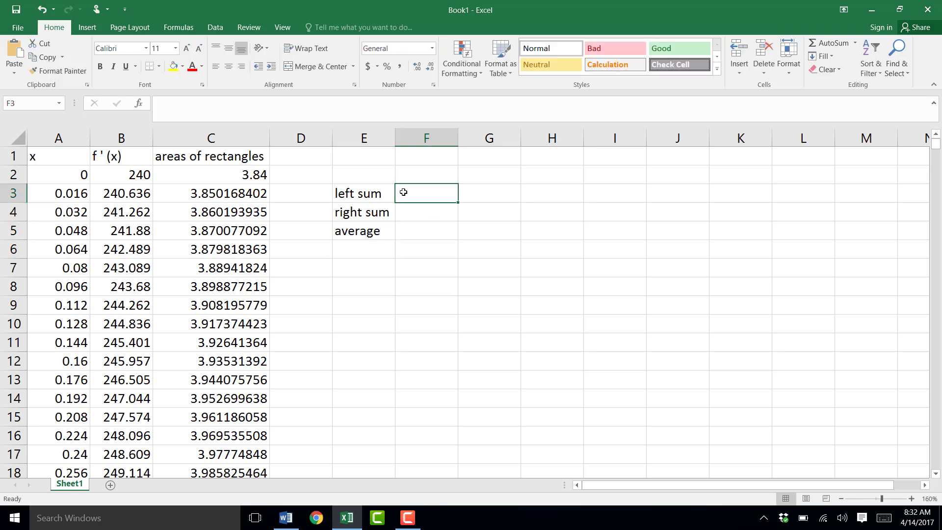
{"action": "type", "text": "=sum("}
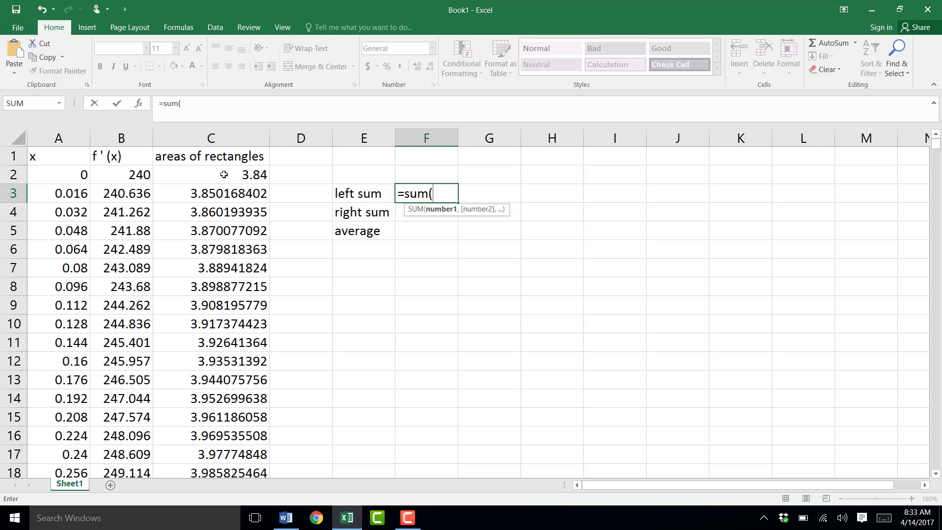
{"action": "left_click", "coordinate": [224, 175]}
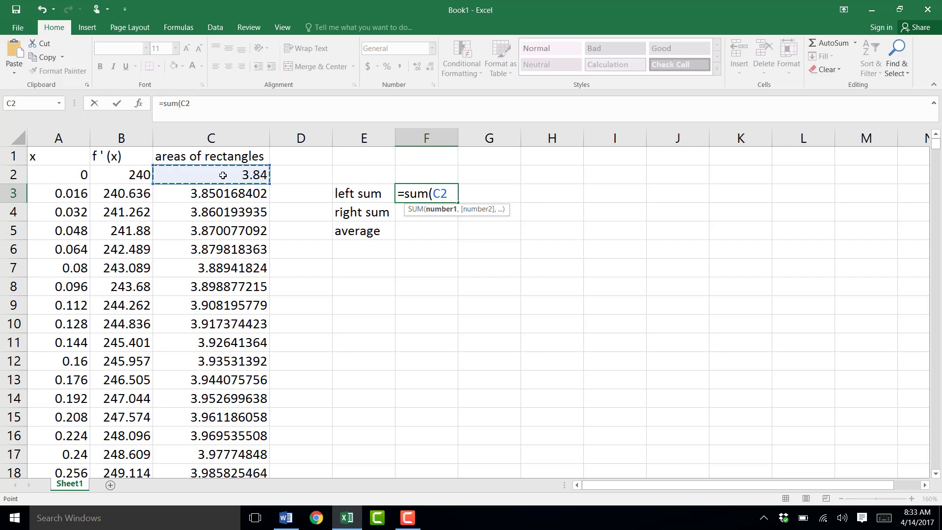
{"action": "left_click_drag", "start_coordinate": [223, 175], "coordinate": [250, 406]}
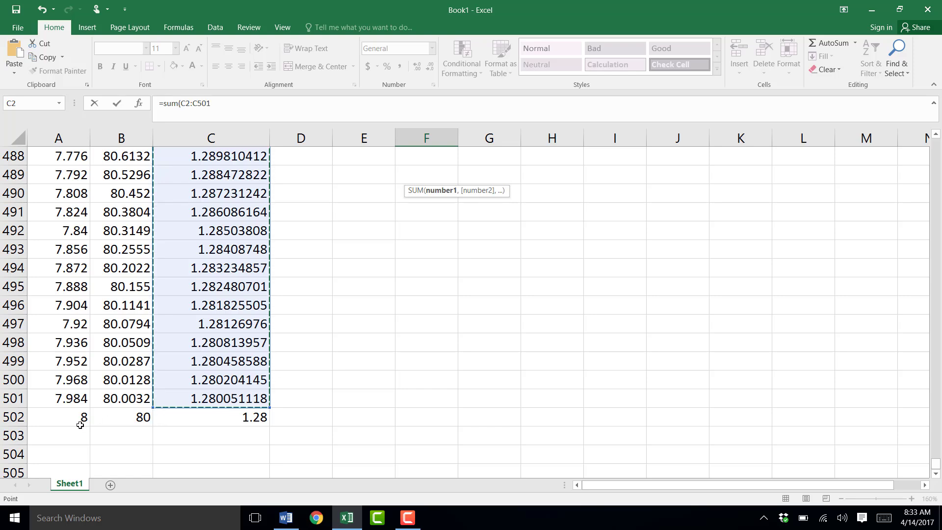
{"action": "key", "text": "Return"}
{"action": "left_click_drag", "start_coordinate": [938, 152], "coordinate": [937, 143]}
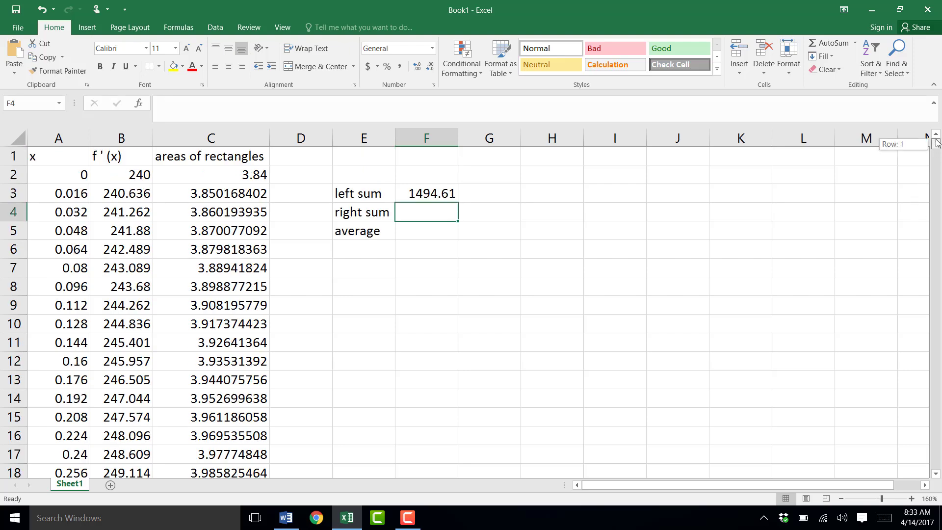
Calculate the right sum in F4 with a SUM formula over the rectangle areas from C3 through the x = 8 row
{"action": "type", "text": "=sum("}
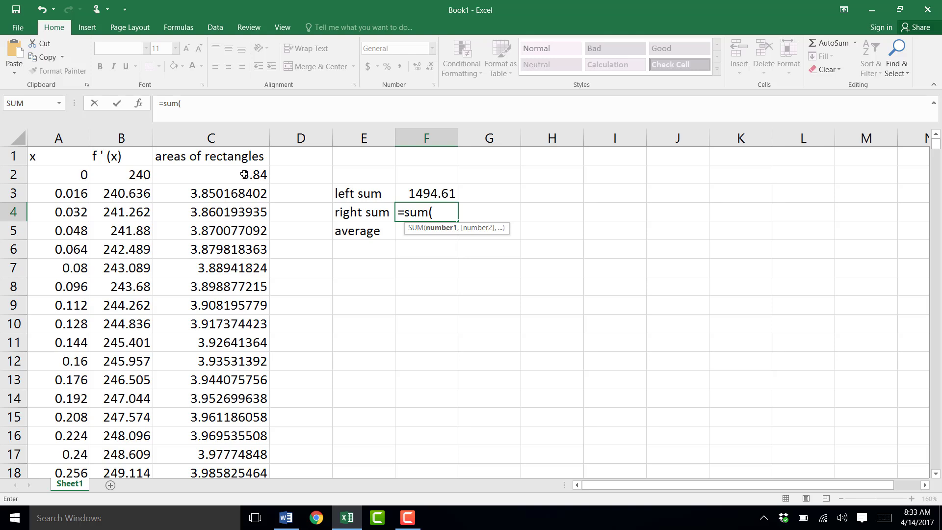
{"action": "left_click", "coordinate": [228, 193]}
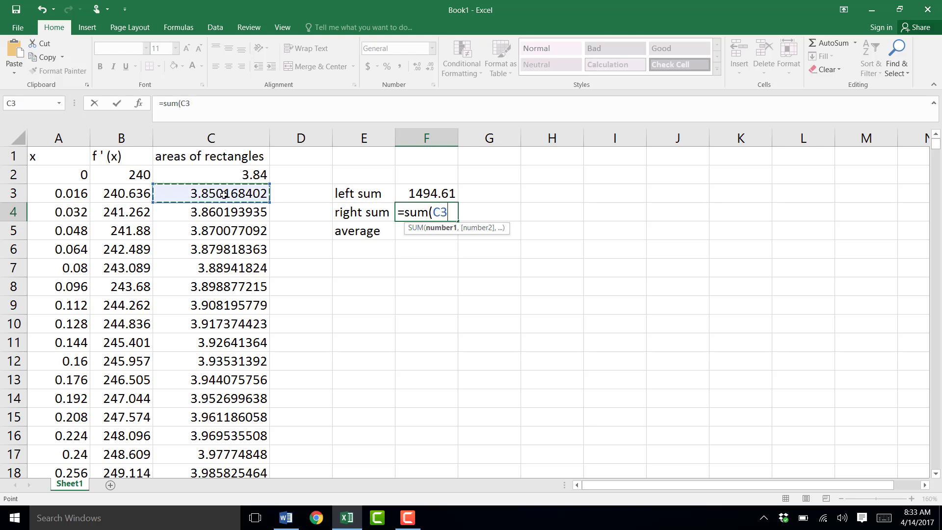
{"action": "left_click_drag", "start_coordinate": [225, 195], "coordinate": [255, 438]}
{"action": "left_click_drag", "start_coordinate": [196, 528], "coordinate": [204, 455]}
{"action": "key", "text": "Return"}
Calculate the average of the left and right sums in F5 with =average(F3:F4)
{"action": "type", "text": "=aver"}
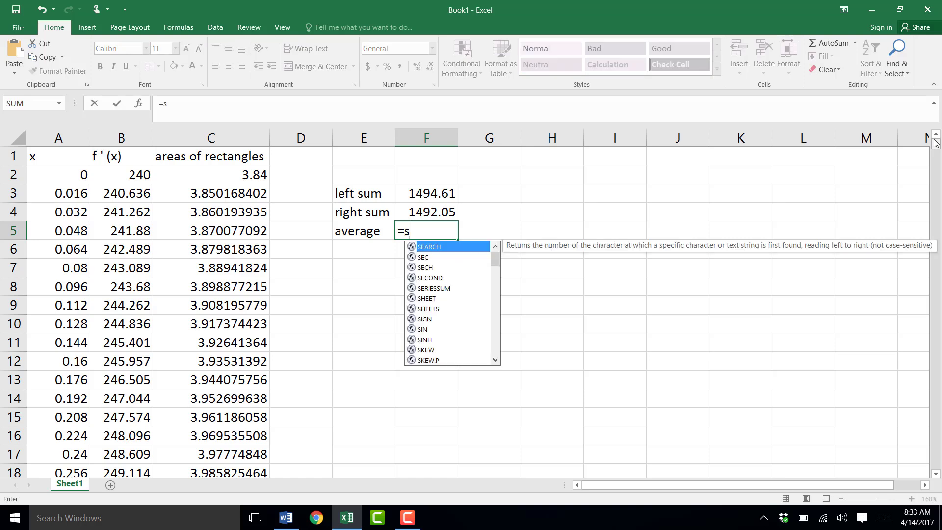
{"action": "type", "text": "age("}
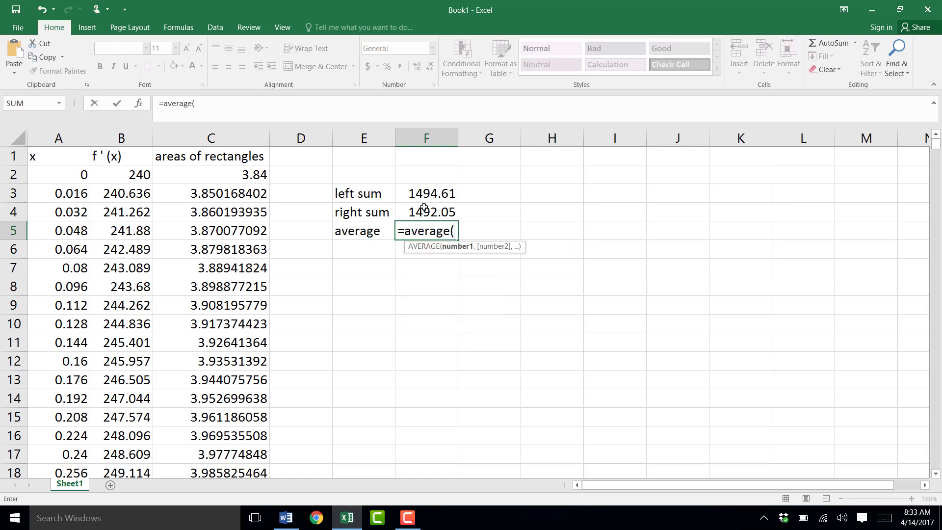
{"action": "left_click_drag", "start_coordinate": [427, 194], "coordinate": [427, 204]}
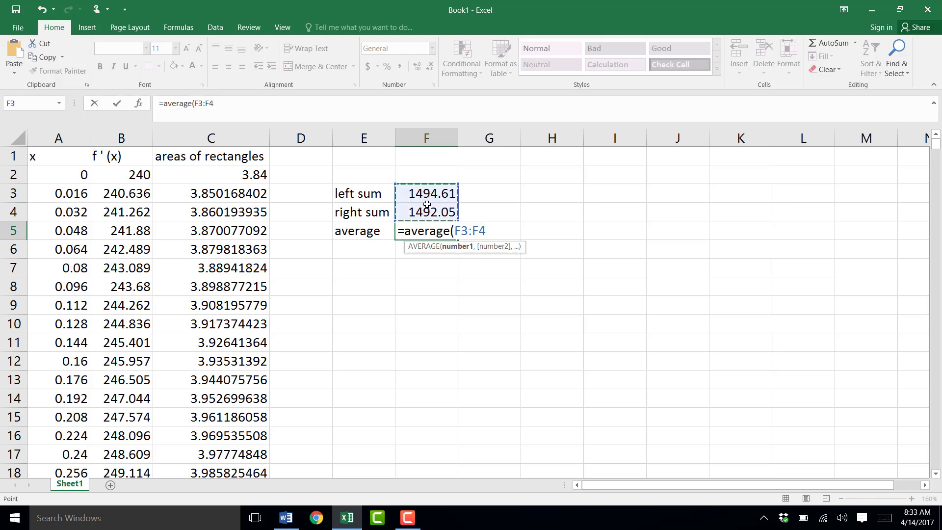
{"action": "type", "text": ")"}
{"action": "key", "text": "Return"}
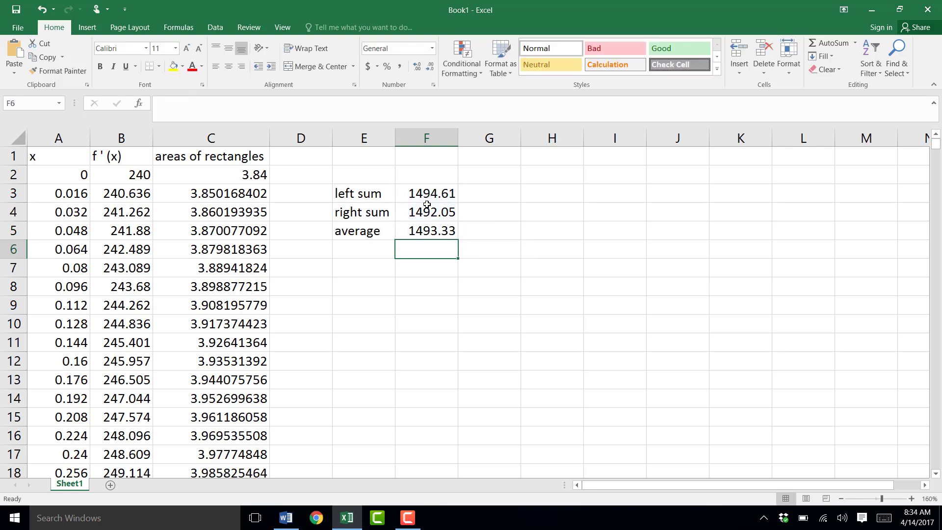